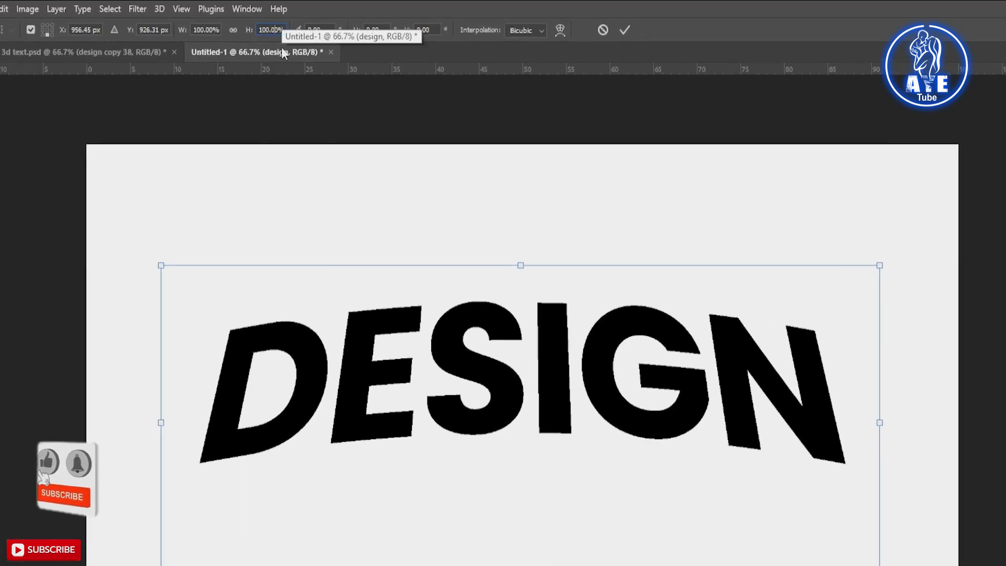
- Scale the height of the DESIGN text to 100.30% from its bottom-centre reference point and commit the transform
text(3)
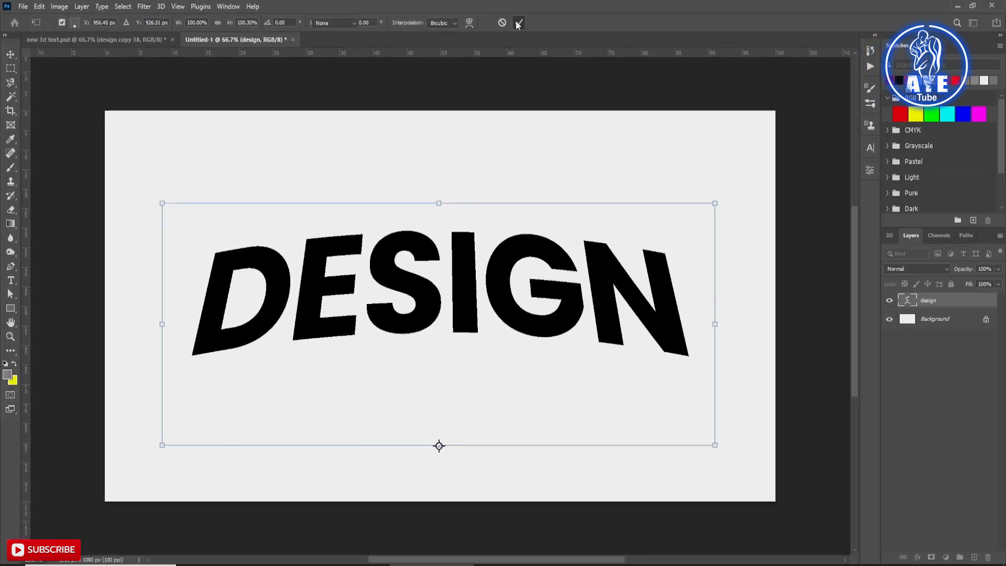
click(624, 30)
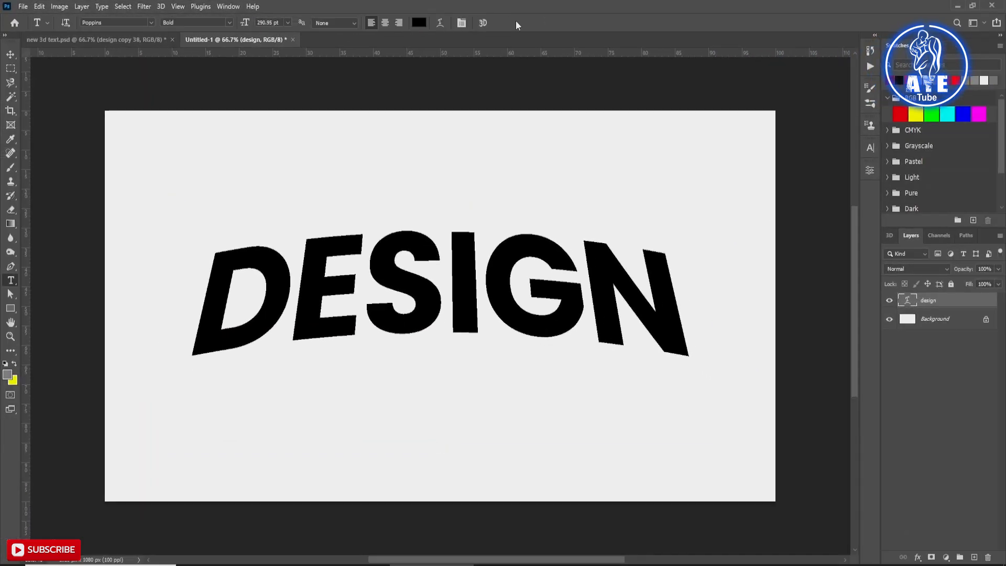
- Convert the design text layer to a smart object and duplicate it with the previous transform repeated
right_click(942, 303)
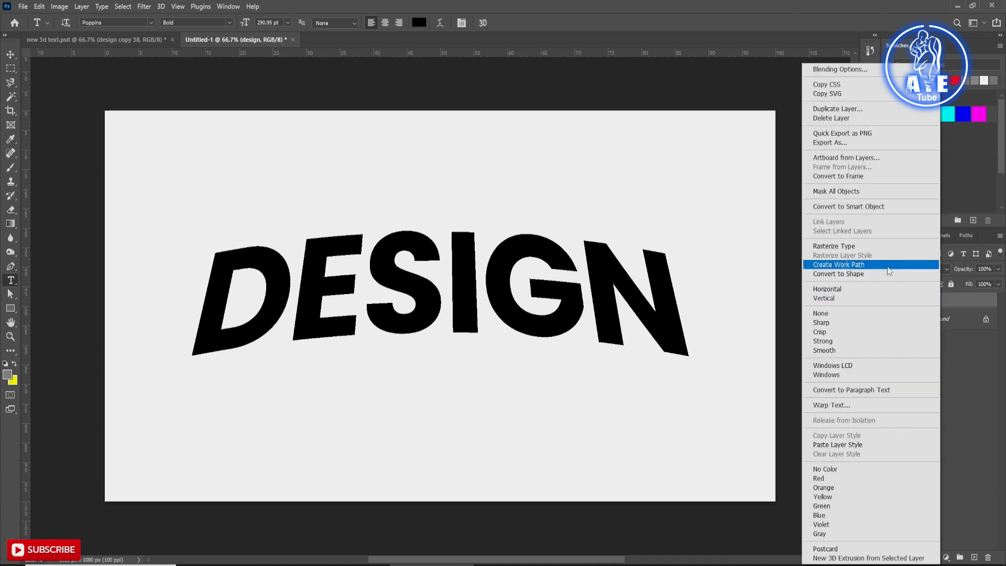
click(861, 207)
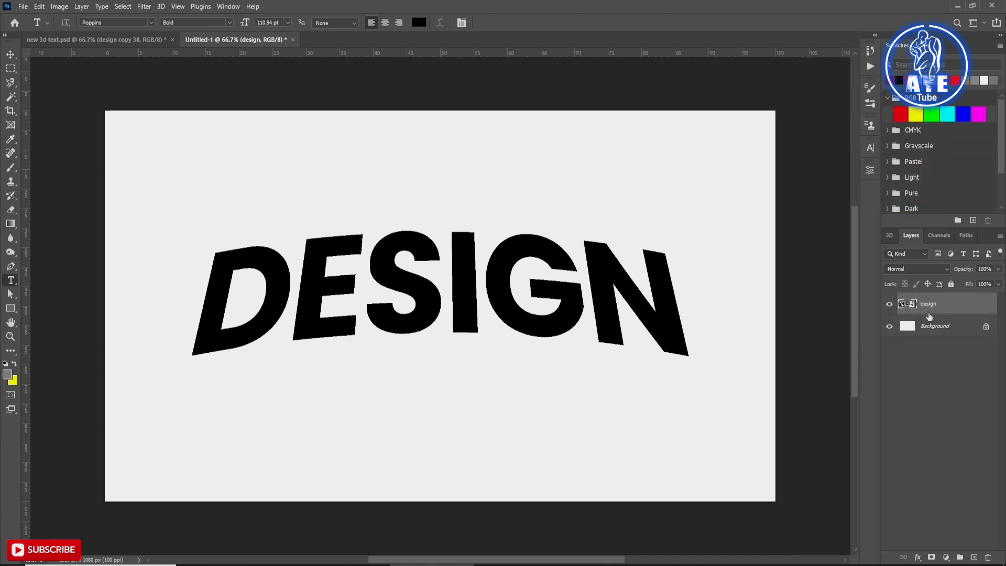
key(ctrl+alt+shift+t)
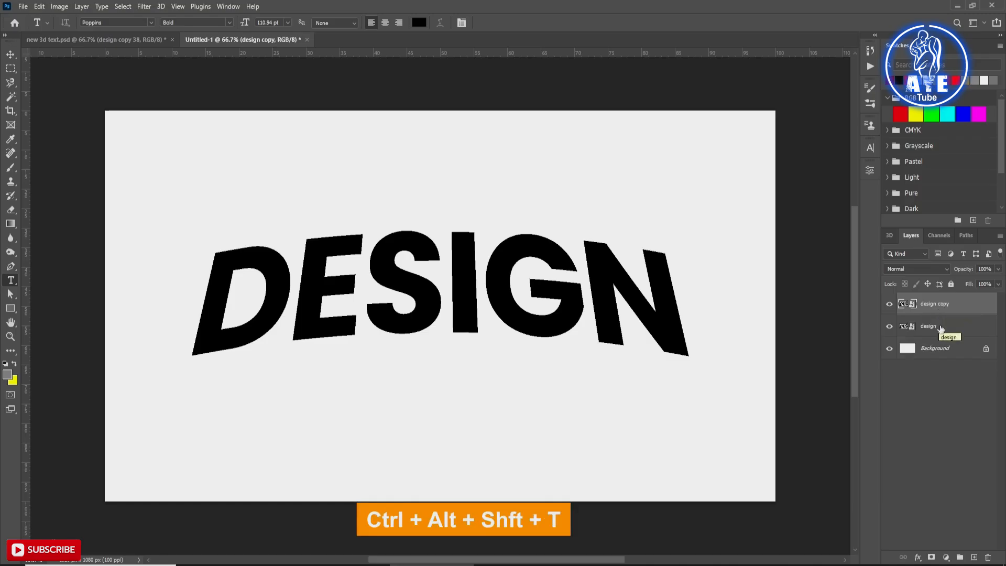
- Add two drop shadows to the original design layer: Color Burn 37%, distance 85, size 130, noise 12; and Multiply 50%, distance 38, size 86
click(939, 330)
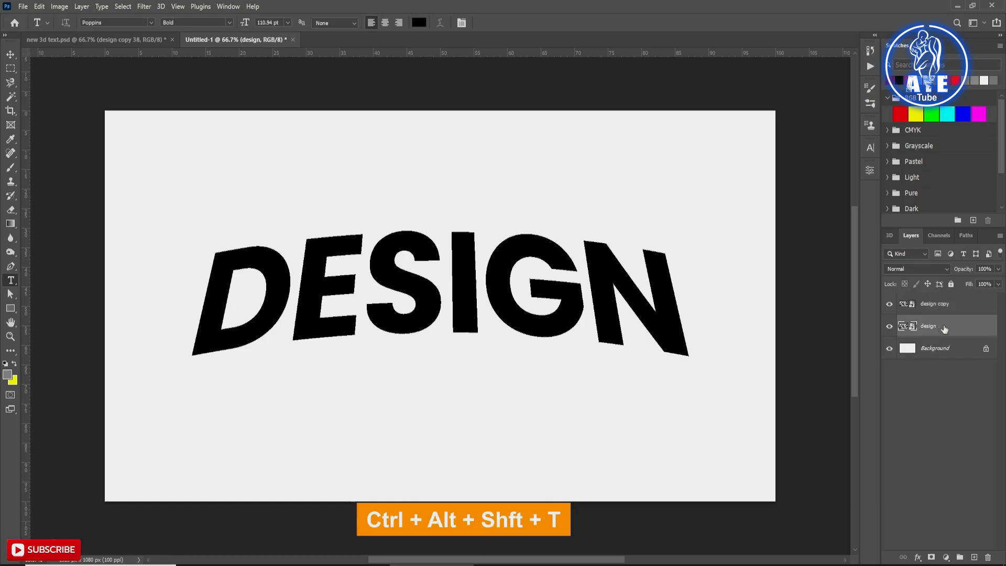
double_click(979, 328)
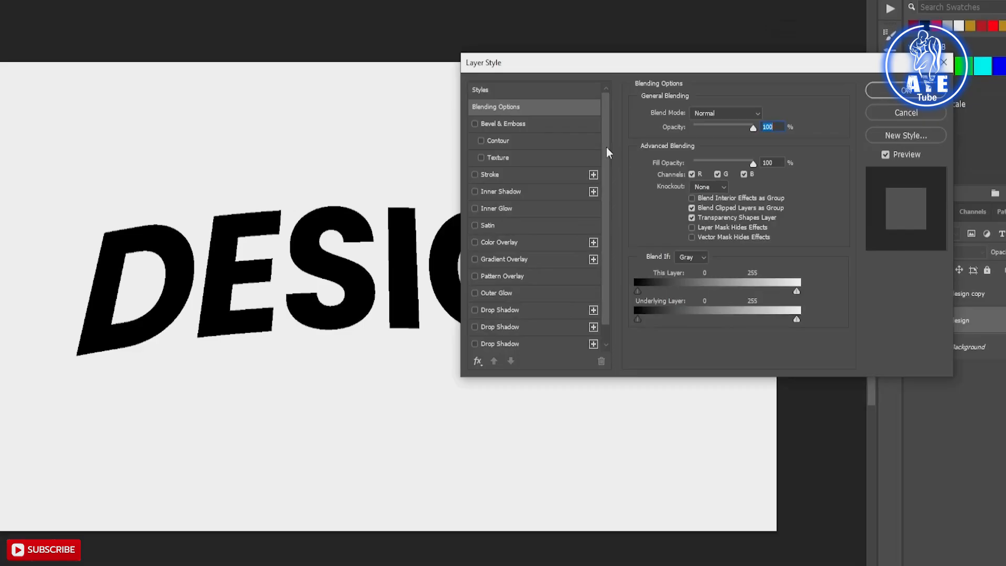
drag(606, 152, 606, 186)
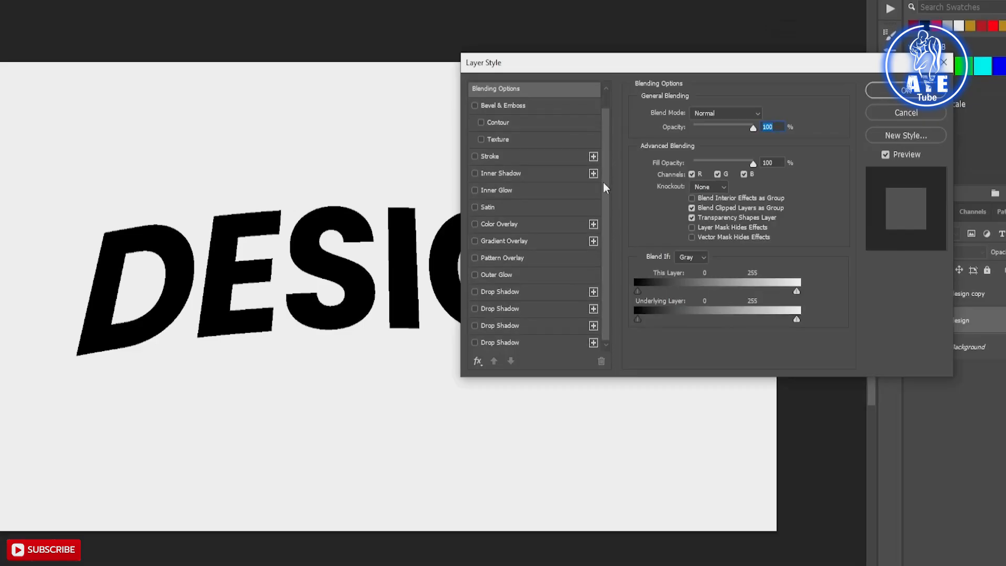
click(502, 292)
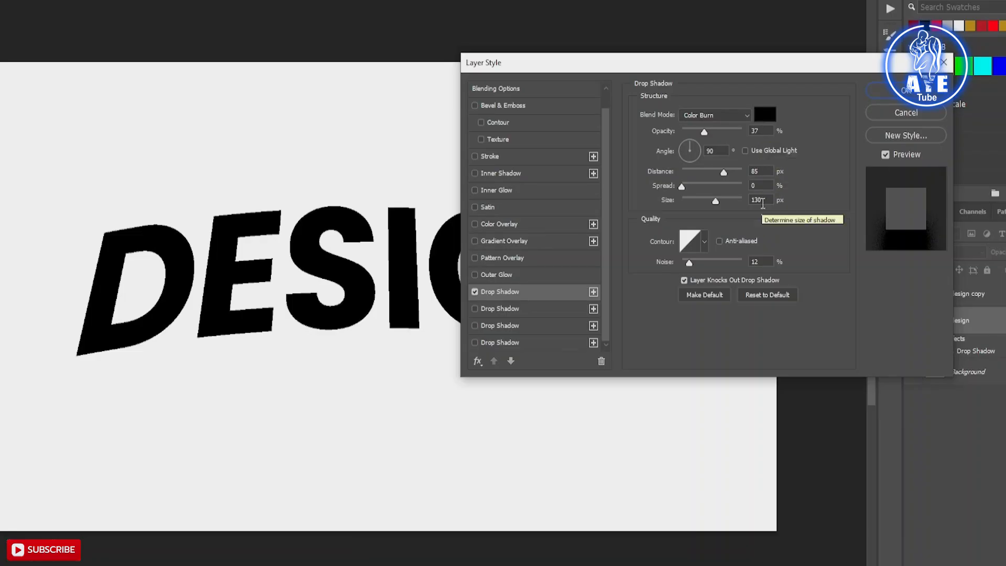
click(502, 313)
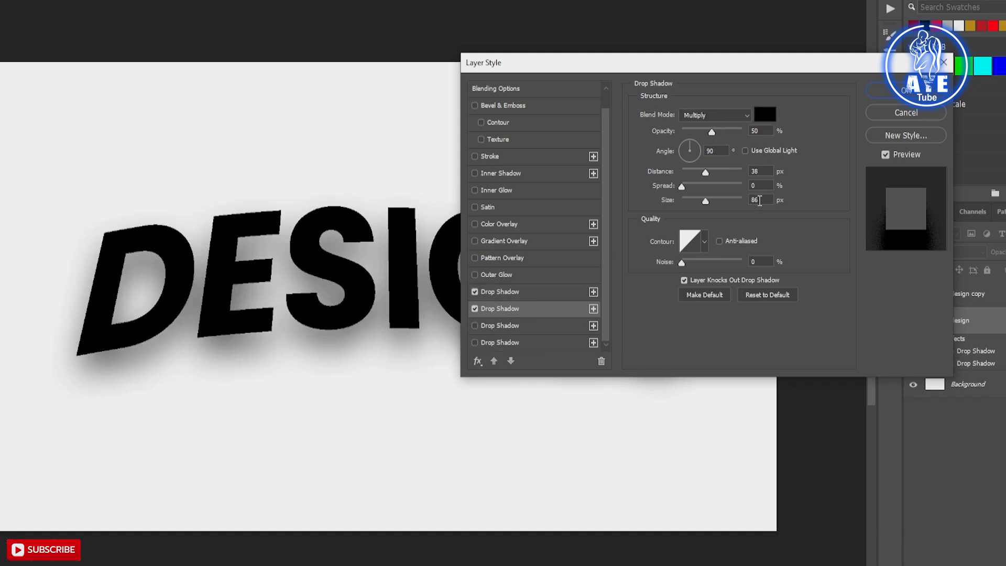
- Add two more Multiply drop shadows at 90°: 60% opacity, distance 20, size 40; and 75% opacity, distance 12, size 10
click(516, 330)
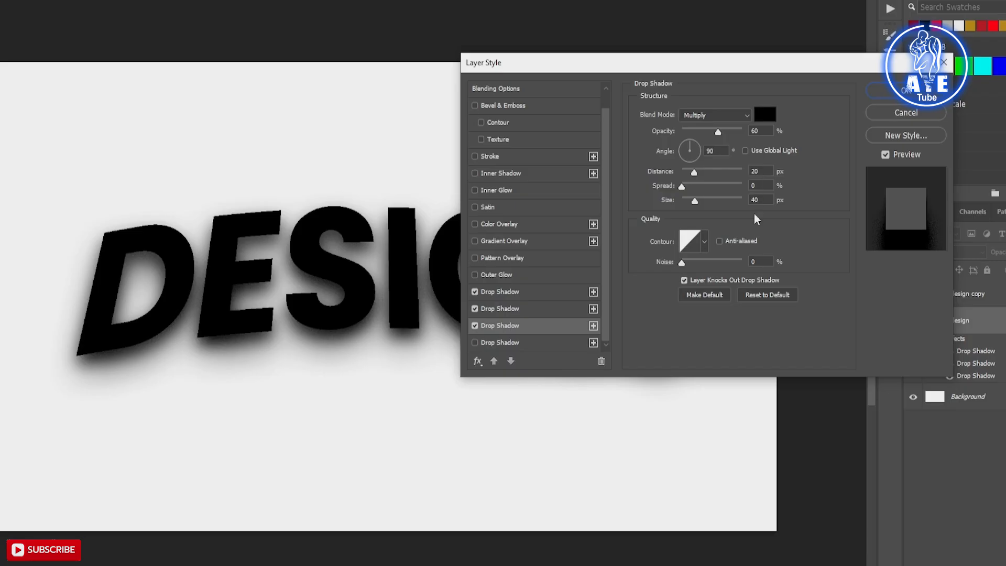
click(507, 343)
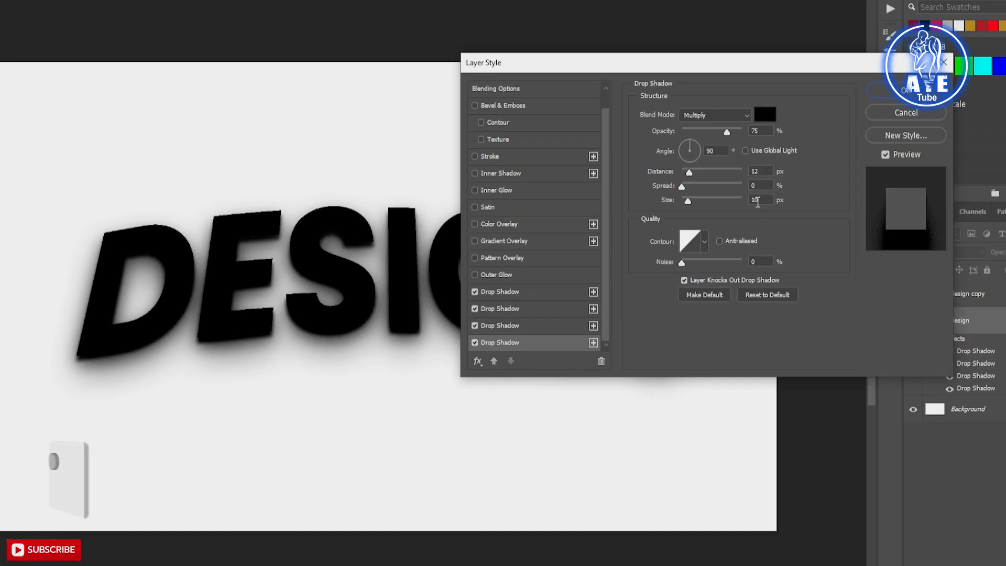
- Reduce the original design layer's fill opacity to 0% and apply the layer style with its four drop shadows
click(511, 90)
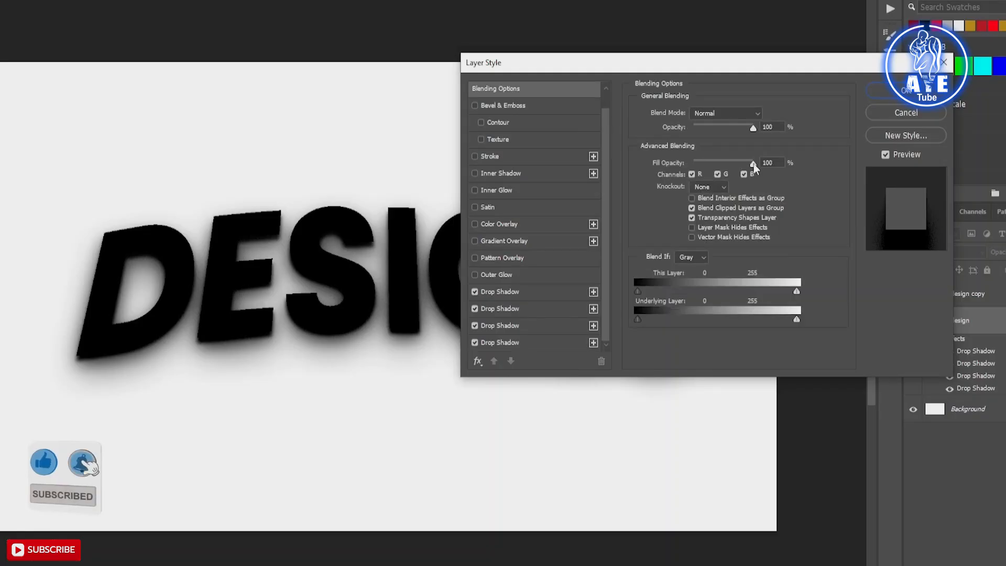
drag(754, 162, 683, 162)
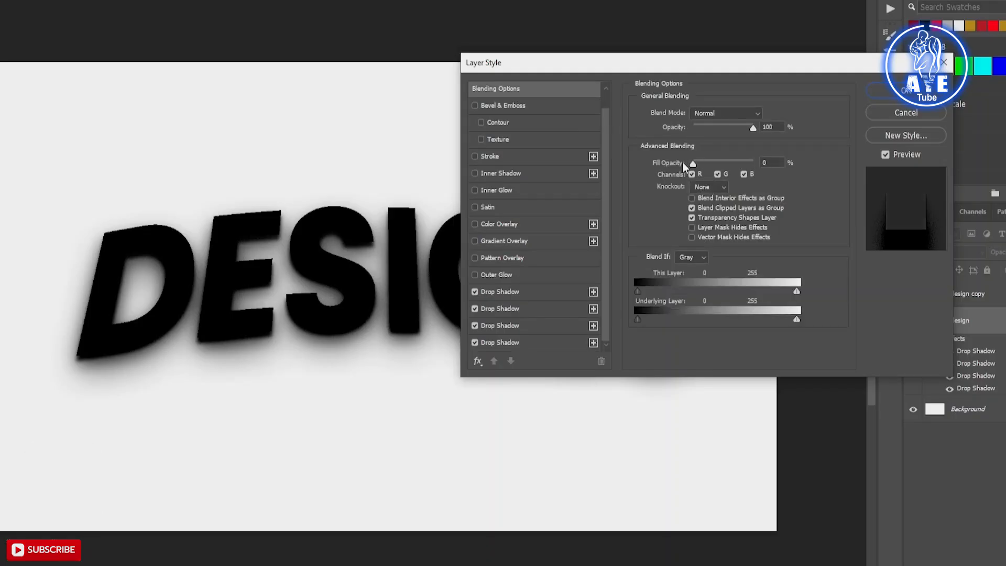
click(883, 90)
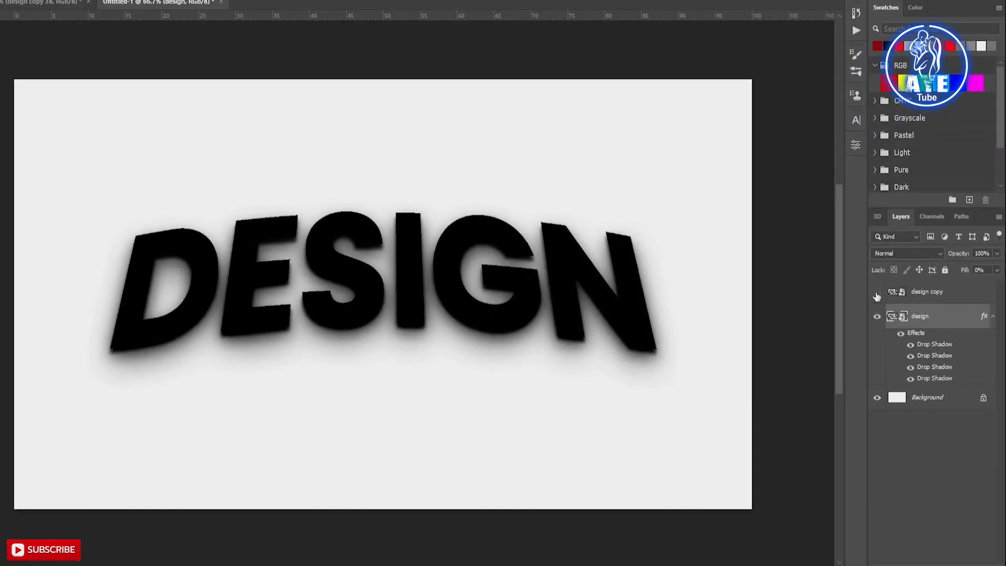
- Toggle the visibility of the design copy and design layers to examine the drop shadows, leaving both layers shown
click(876, 292)
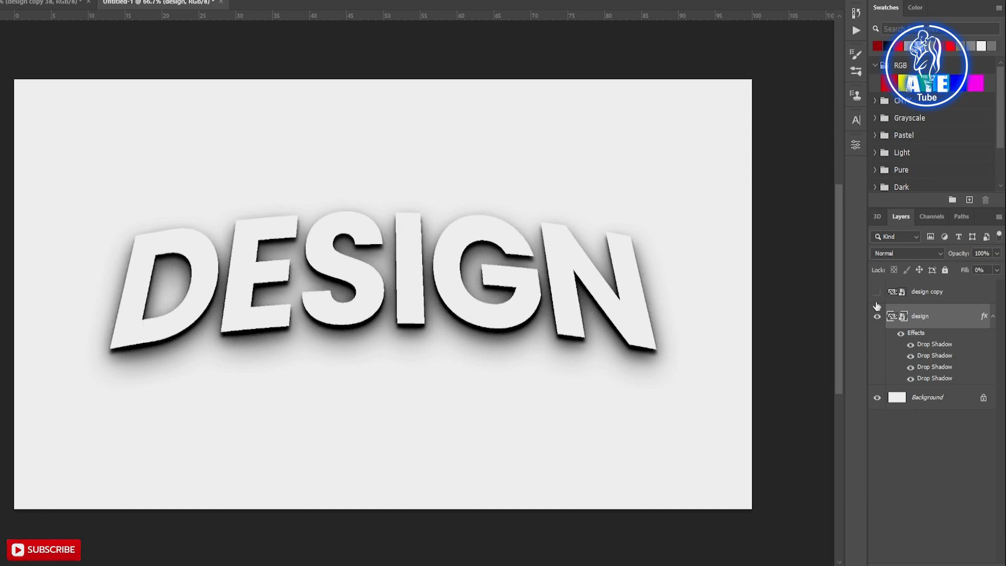
click(879, 318)
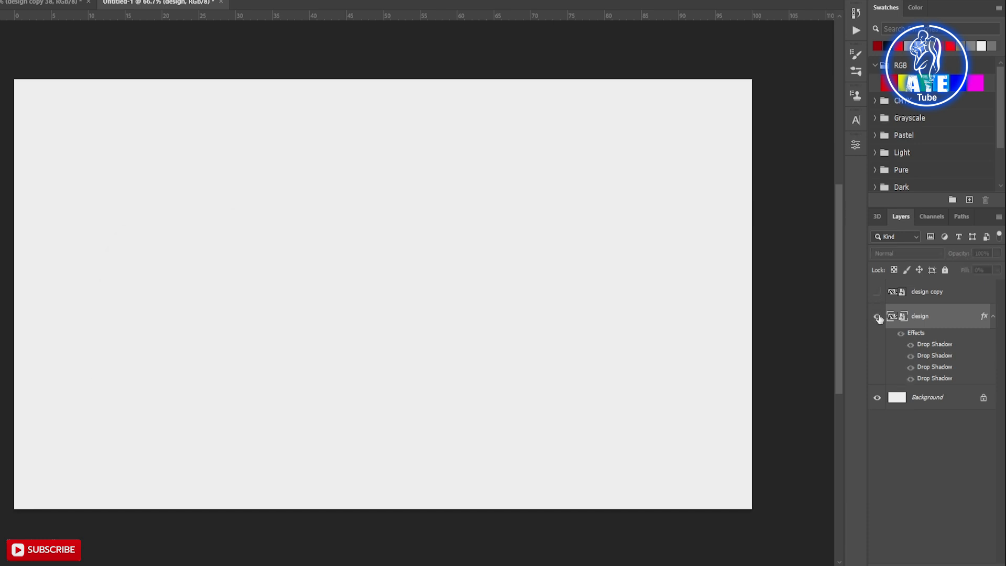
click(878, 318)
click(937, 294)
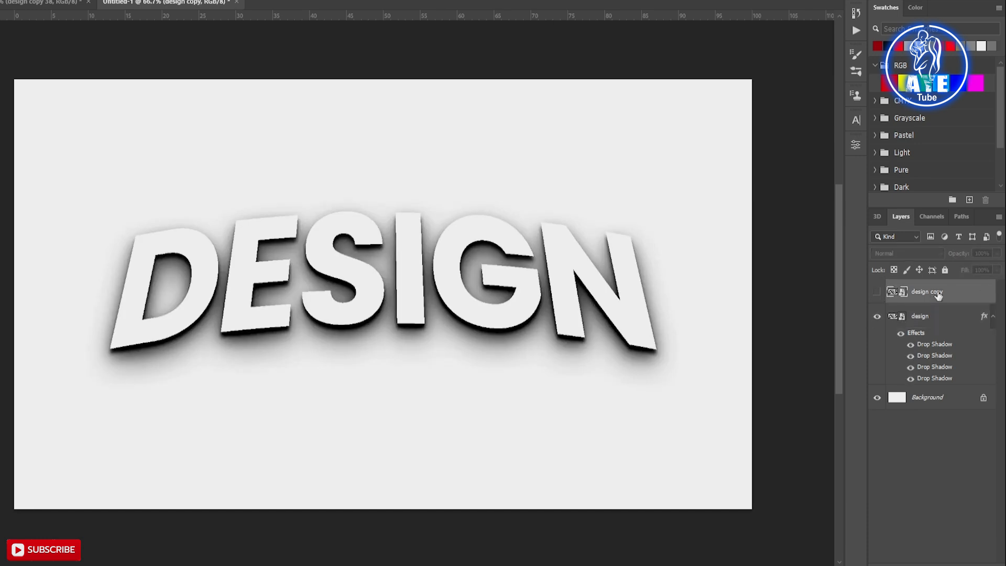
click(878, 292)
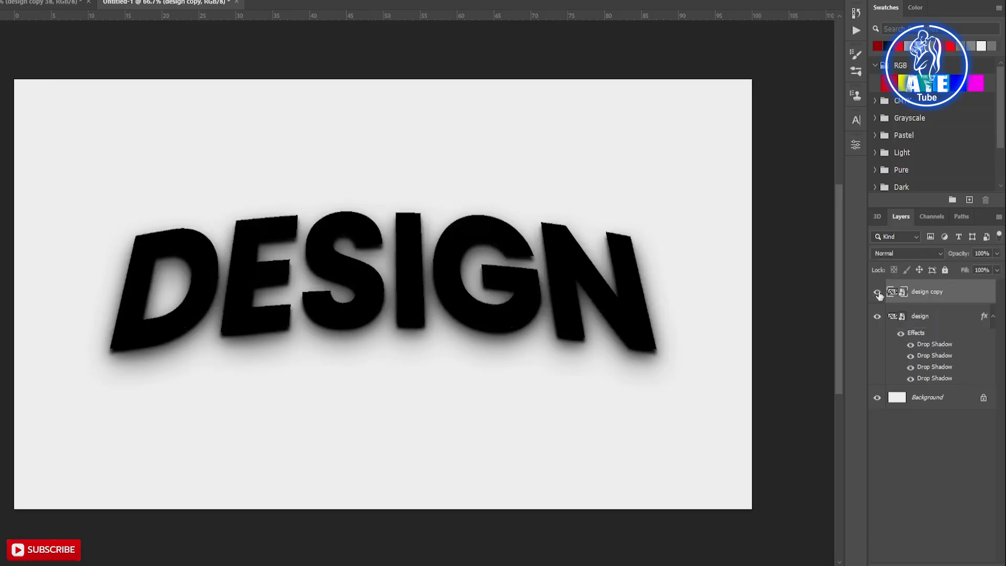
- Rename the original design layer to "shadow" and collapse its list of effects
double_click(922, 317)
text(sh)
key(Return)
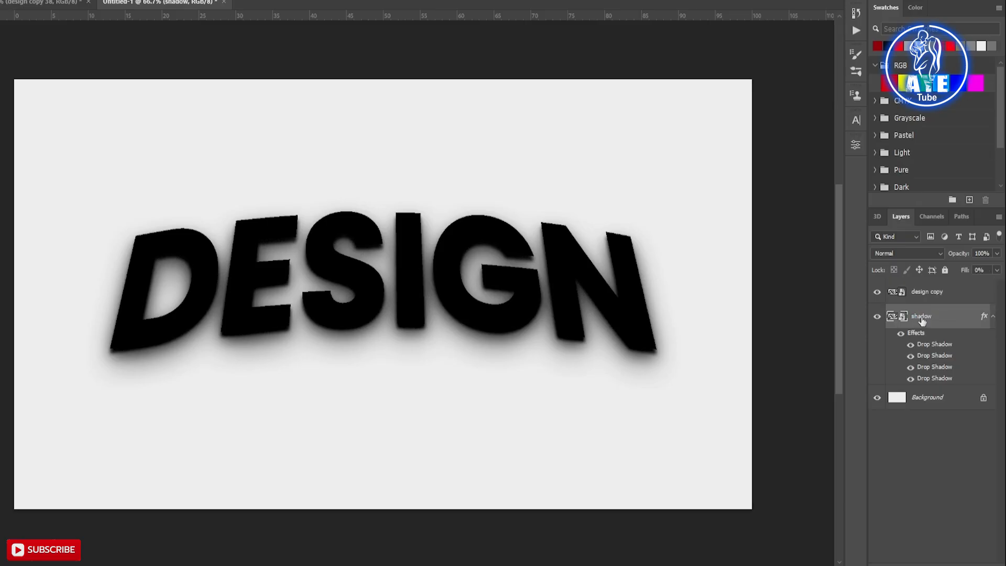
click(992, 319)
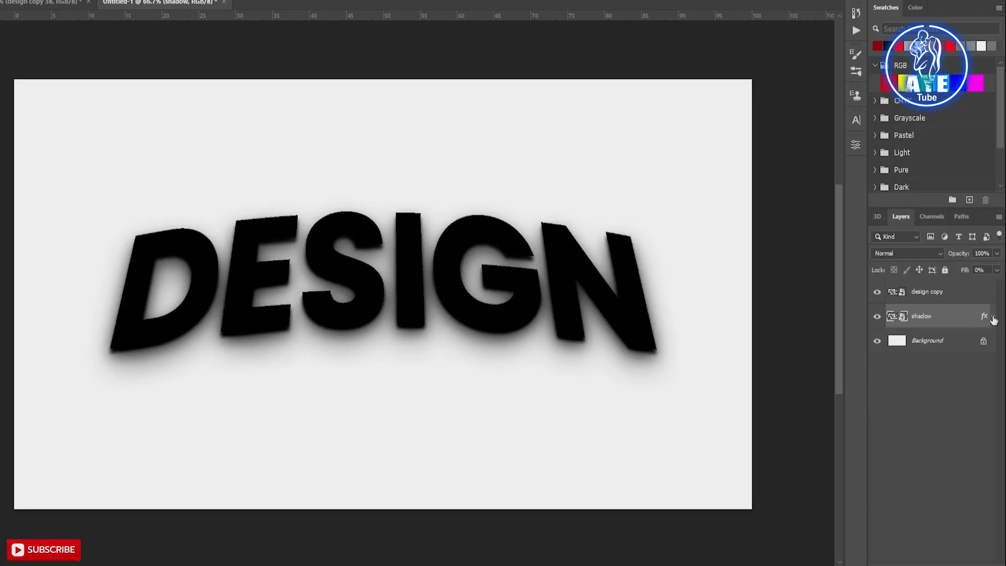
- Enable Bevel & Emboss on the design copy layer: Stroke Emboss, Smooth, depth 1000%, direction Down, size 20 px, Screen highlight colour ff2626 at 50%
click(949, 290)
double_click(980, 296)
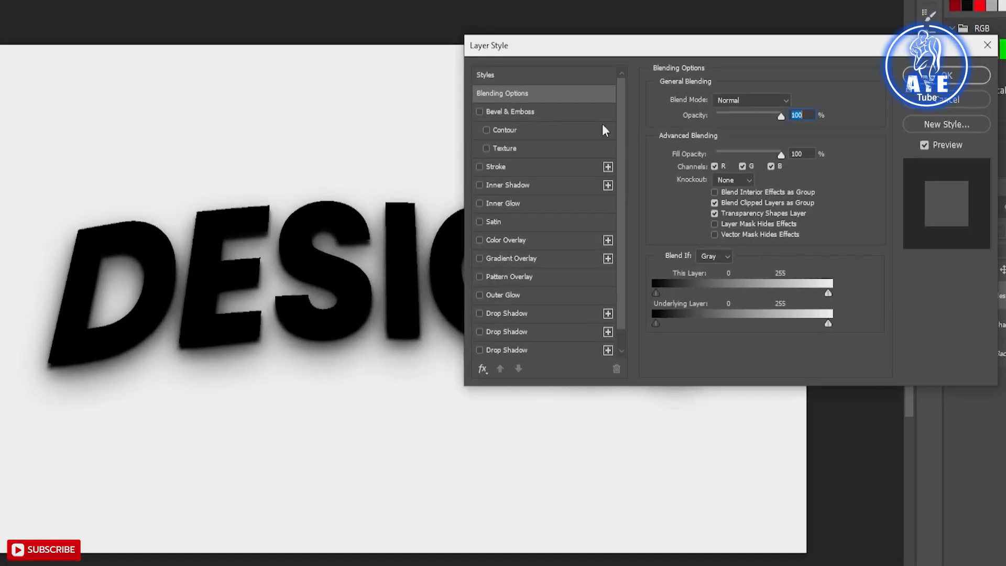
click(542, 112)
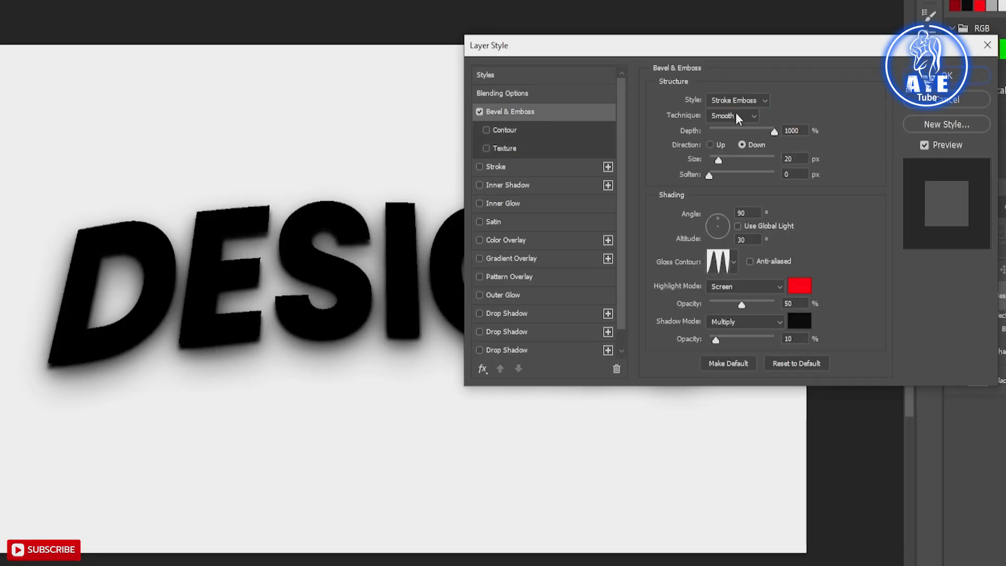
click(799, 286)
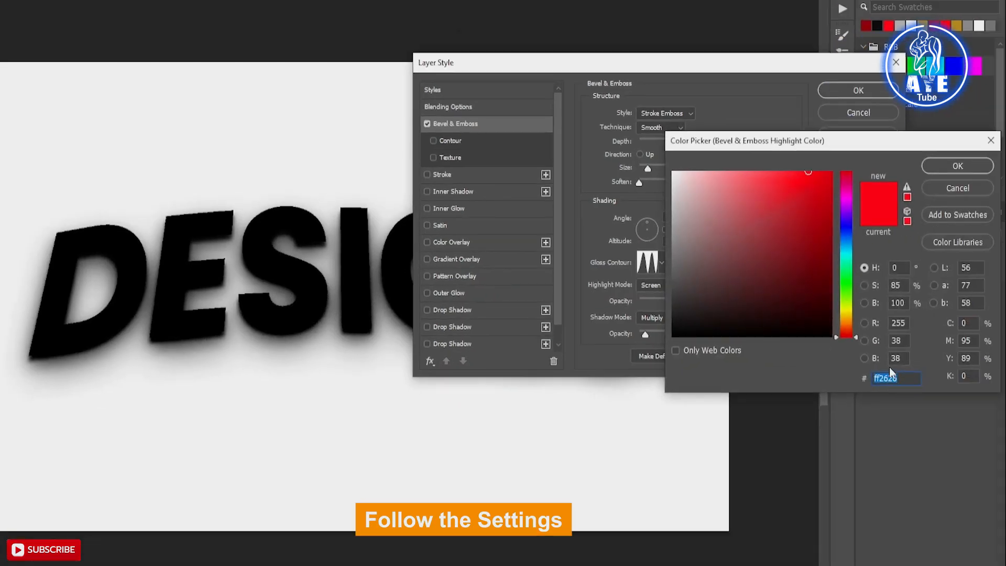
click(951, 167)
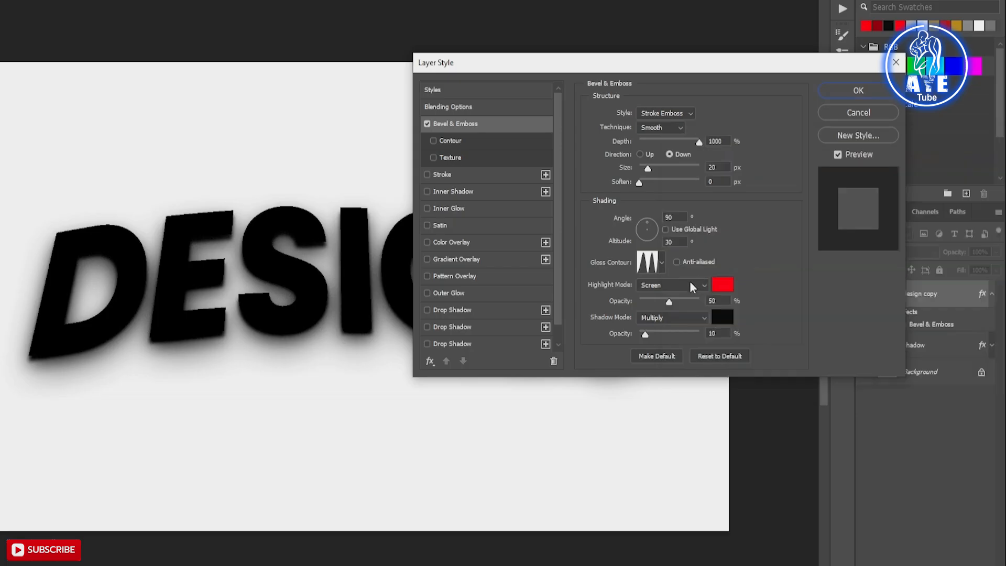
- Set the bevel's Multiply shadow colour to 0d0d0d at 10% opacity and enable its Contour with a 50% range
click(723, 318)
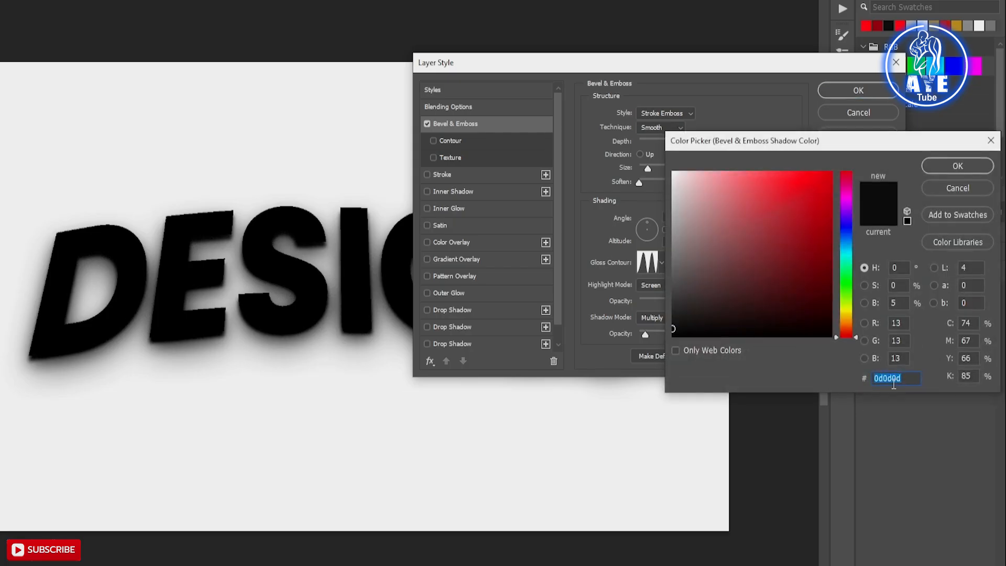
click(958, 166)
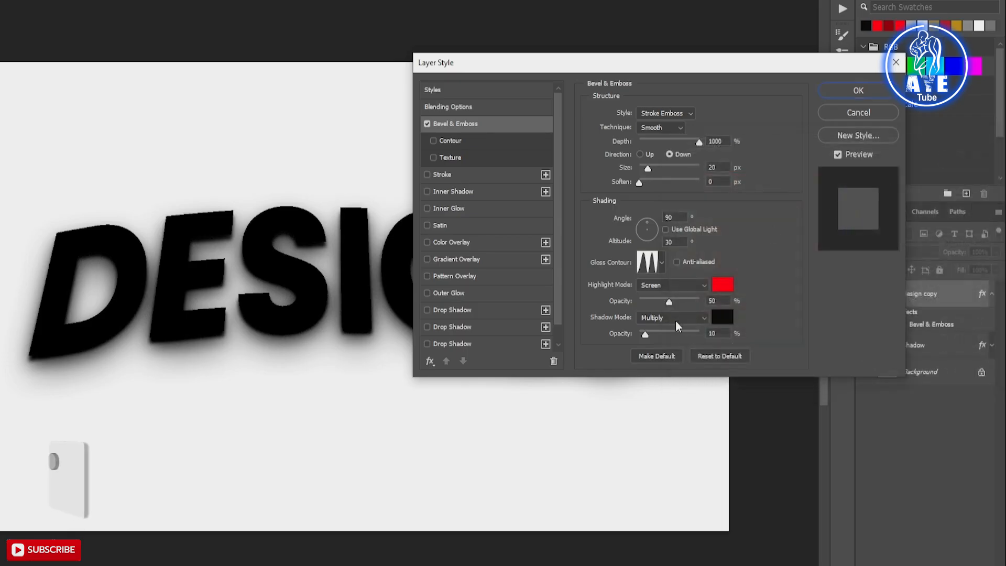
click(451, 140)
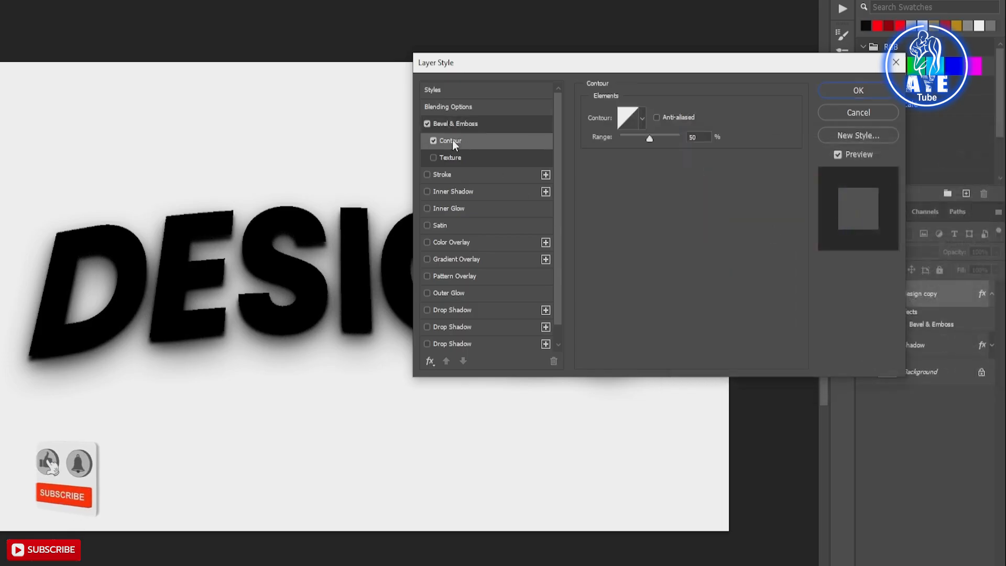
- Add a stroke to the design copy layer: 8 px, Outside, Normal blend mode, 100% opacity, solid colour 920e0e
click(450, 173)
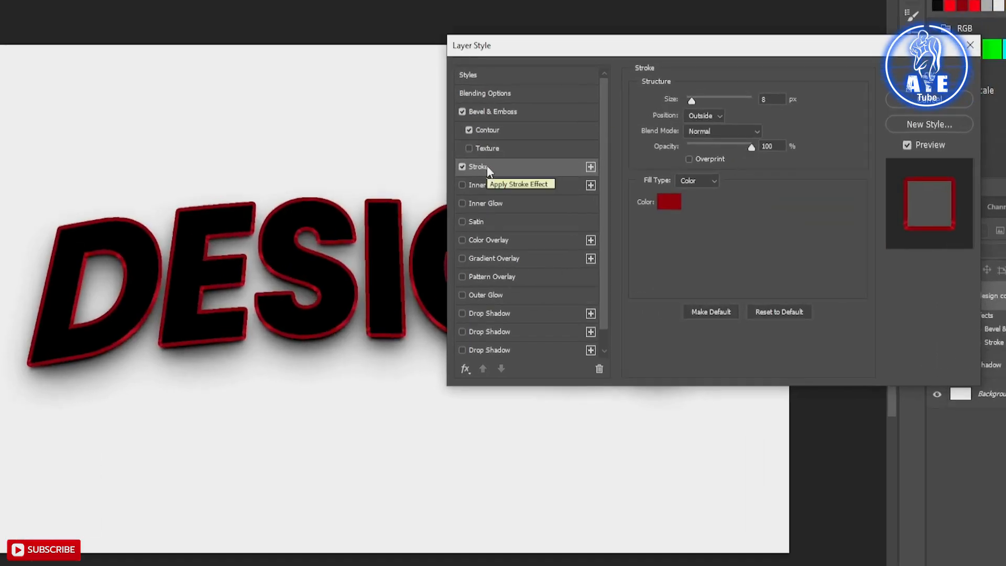
click(710, 116)
click(710, 117)
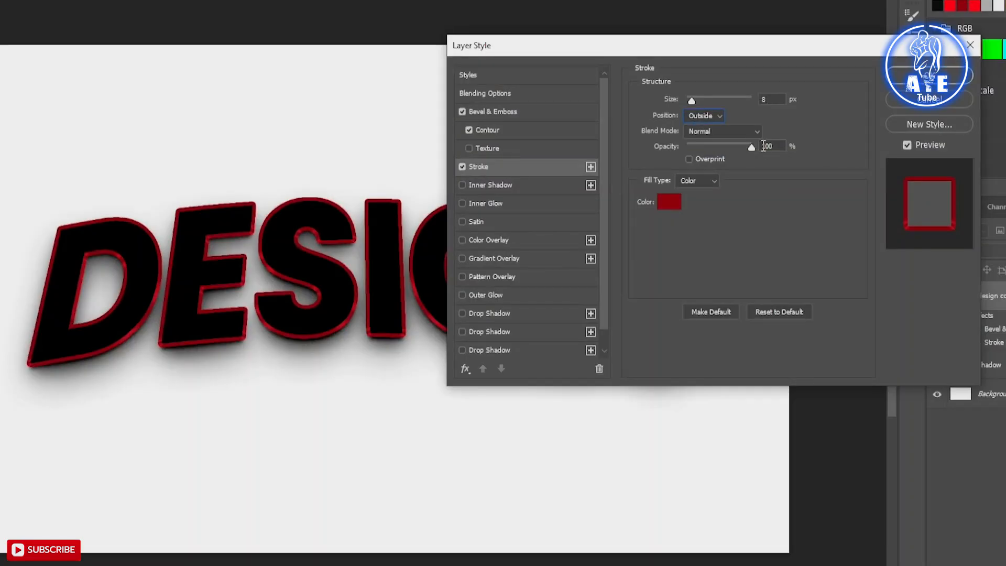
click(671, 203)
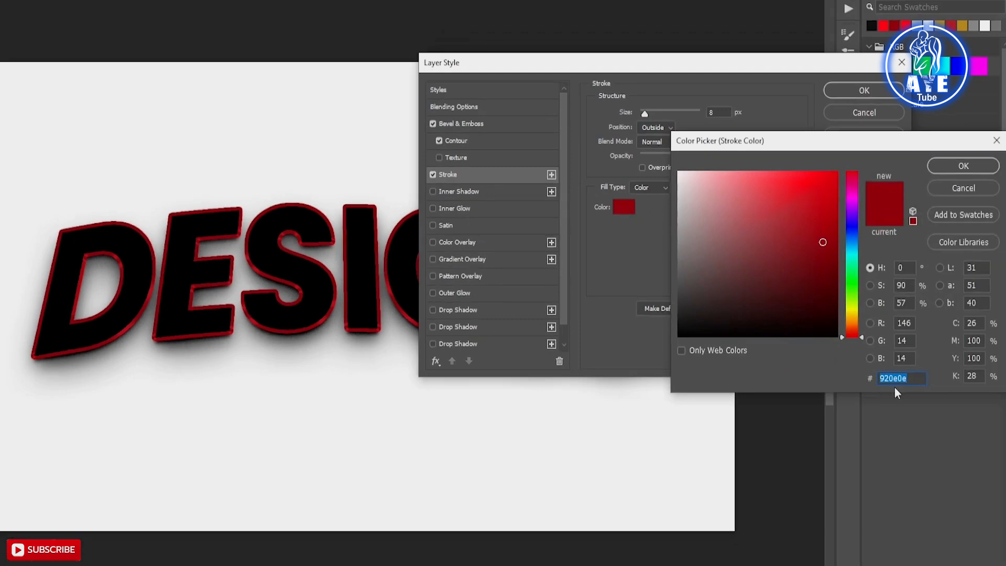
click(964, 165)
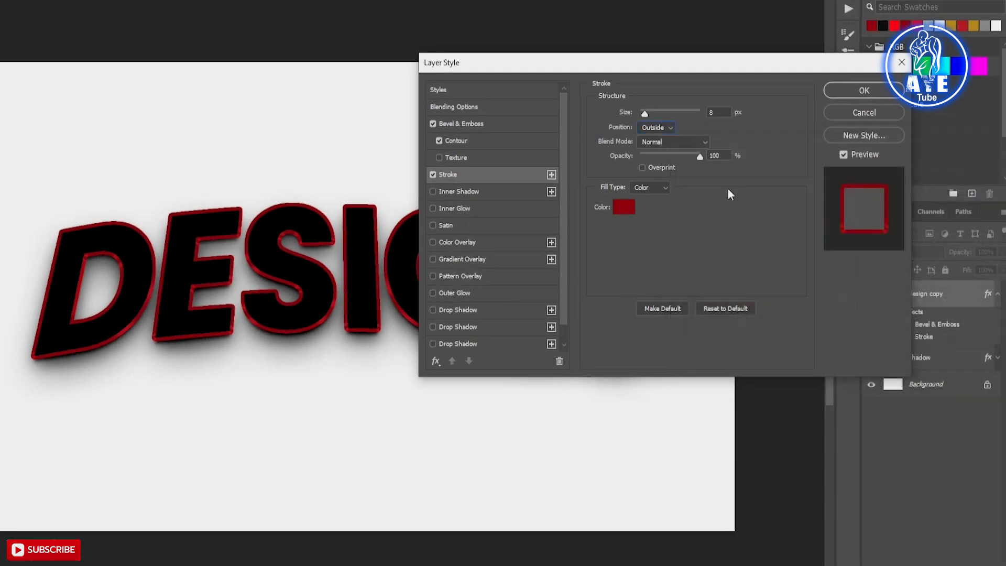
- Lower the design copy layer's fill opacity to 0% and apply the layer style with the bevel and stroke
click(455, 106)
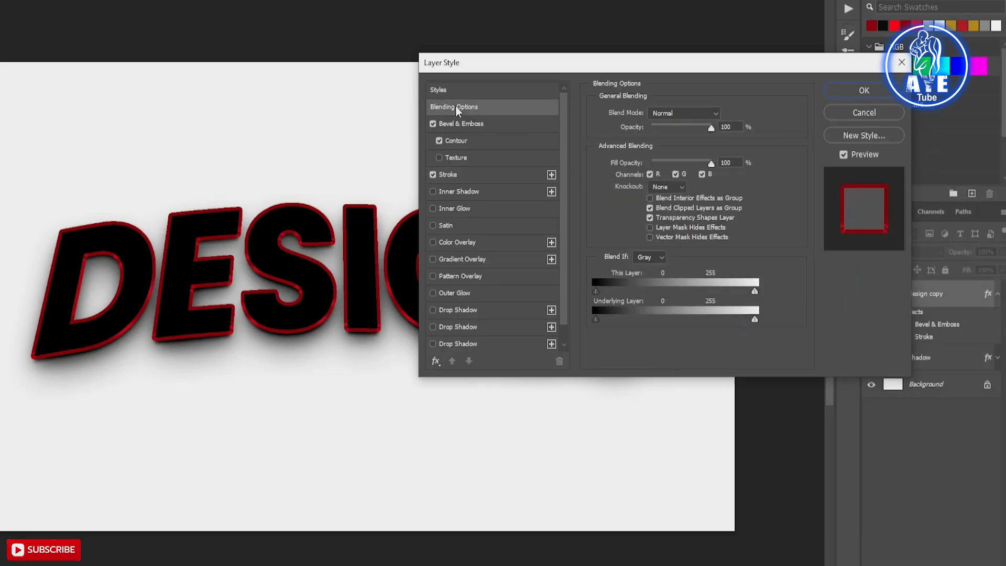
drag(712, 165, 645, 165)
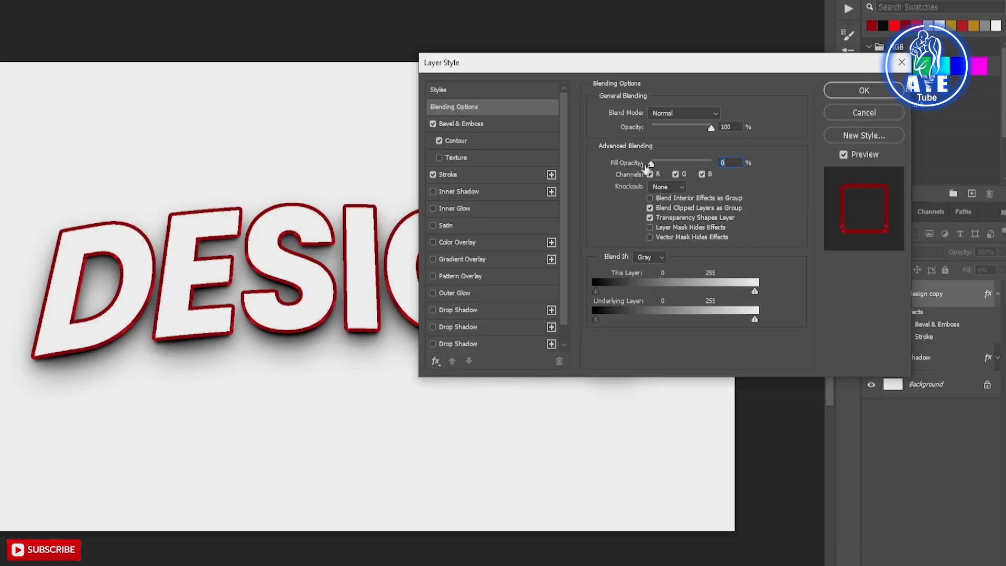
click(853, 94)
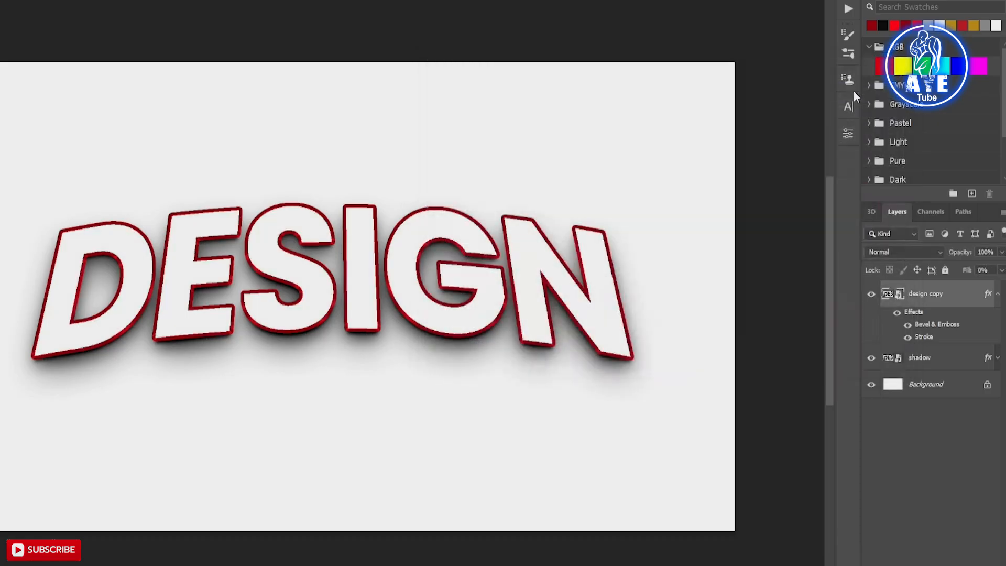
- Repeat the transform-and-duplicate on the design copy layer until the stack of extruded copies reaches design copy 36
click(998, 294)
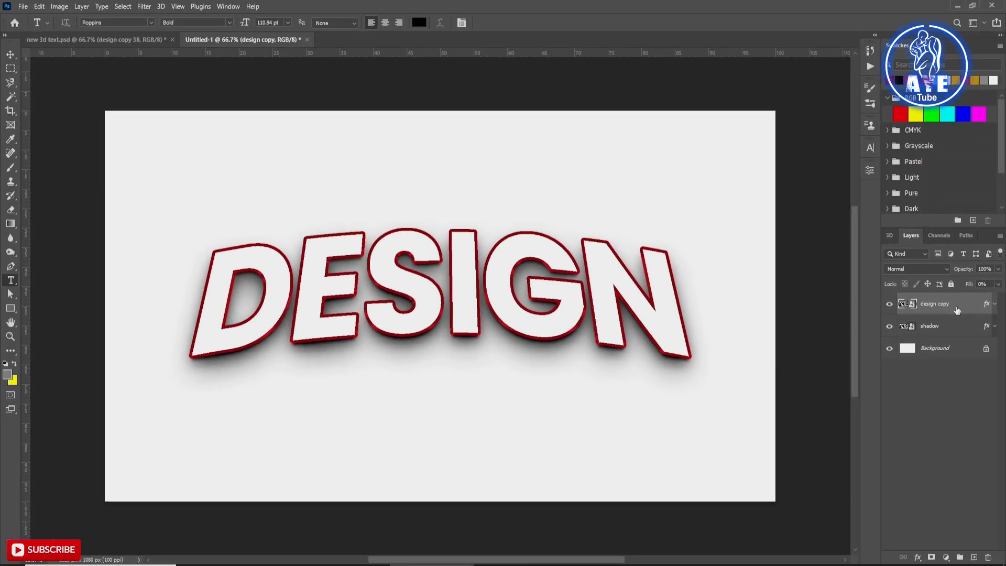
key(ctrl+alt+shift+t)
key(ctrl+alt+shift+t)
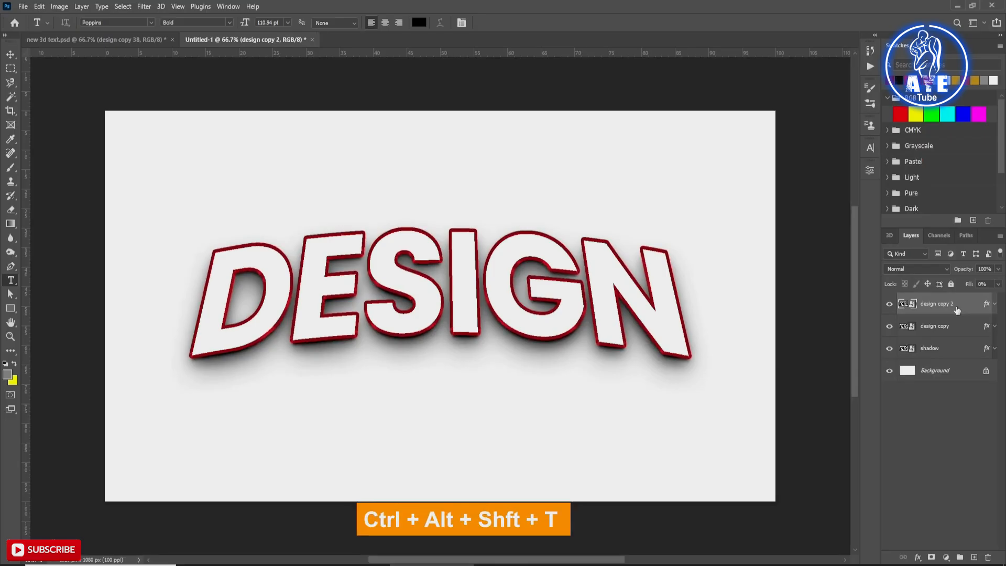
key(ctrl+alt+shift+t)
key(ctrl+alt+shift+t)
key(ctrl+alt+shift+t)
key(ctrl+alt+shift+t)
key(ctrl+alt+shift+t)
key(ctrl+alt+shift+t)
key(ctrl+alt+shift+t)
key(ctrl+alt+shift+t)
key(ctrl+alt+shift+t)
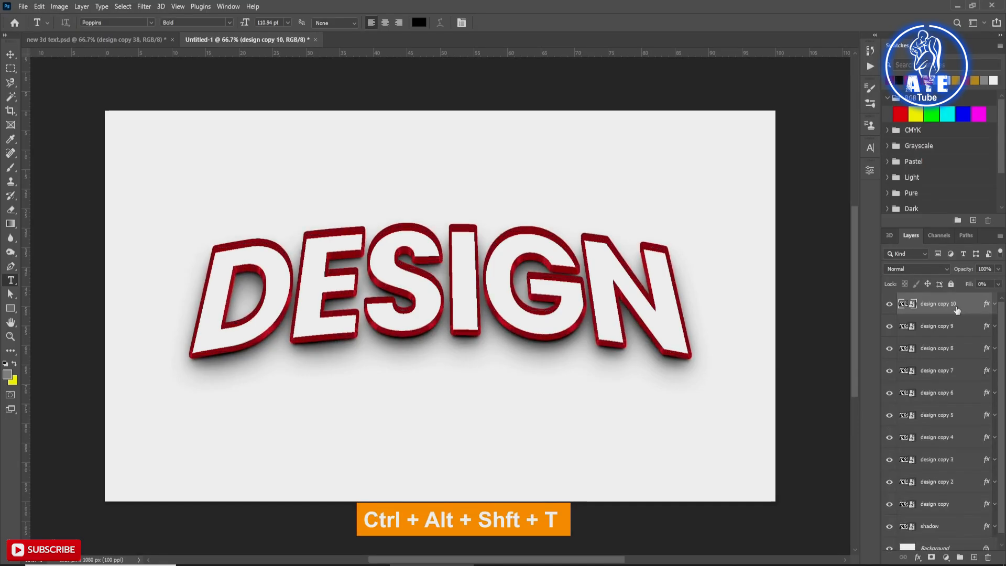
key(ctrl+alt+shift+t)
key(ctrl+alt+shift+t)
key(ctrl+alt+shift+t)
key(ctrl+alt+shift+t)
key(ctrl+alt+shift+t)
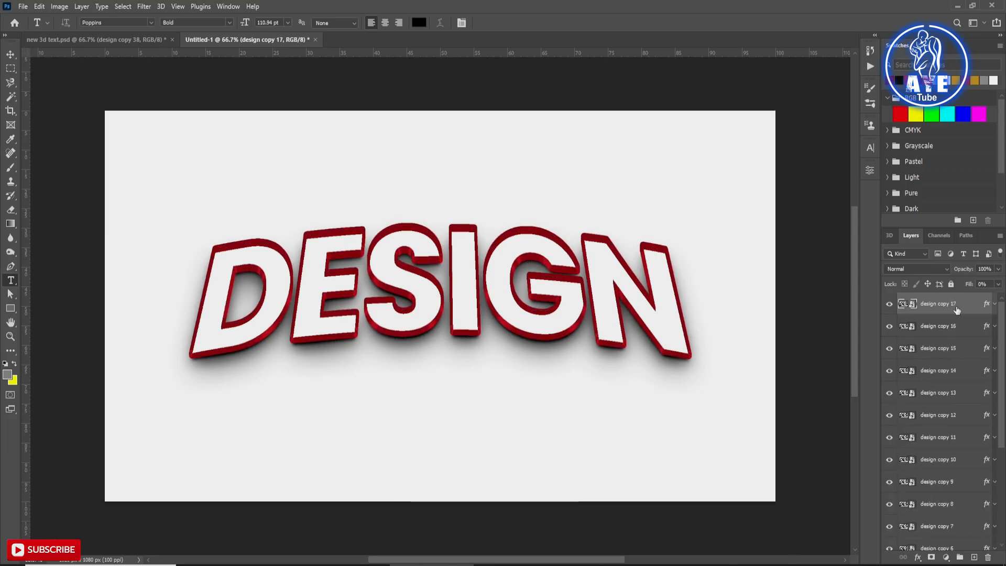
key(ctrl+alt+shift+t)
key(ctrl+alt+shift+t)
key(ctrl+alt+shift+t)
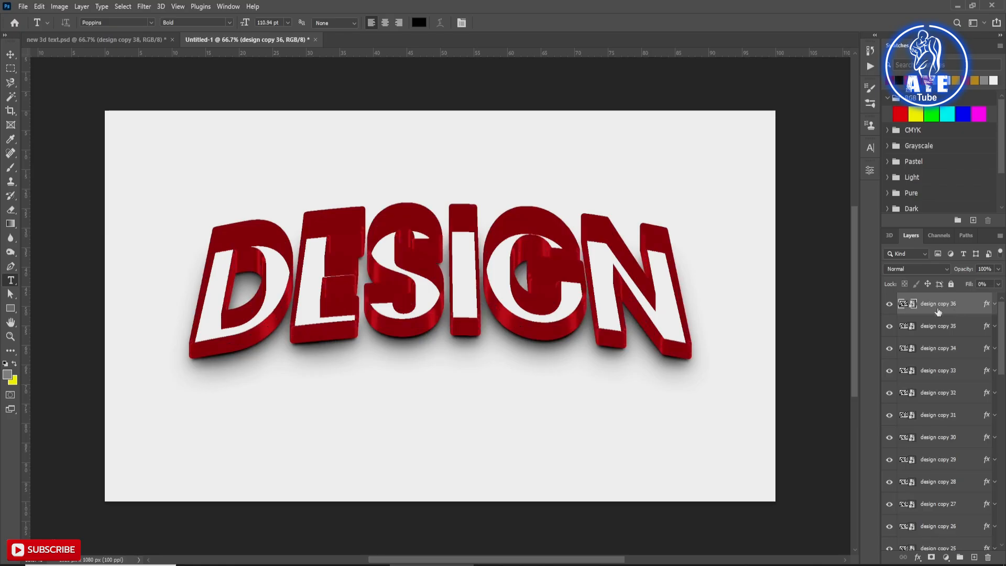
- Hide the layers design copy 33 through design copy 36 and select design copy 32, keeping it visible
click(889, 308)
click(889, 326)
click(890, 371)
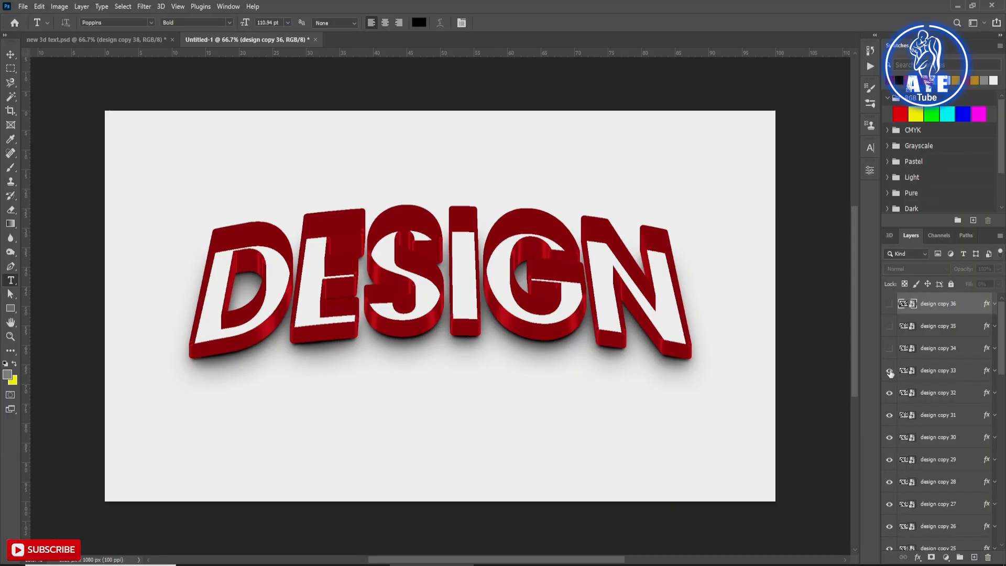
click(889, 394)
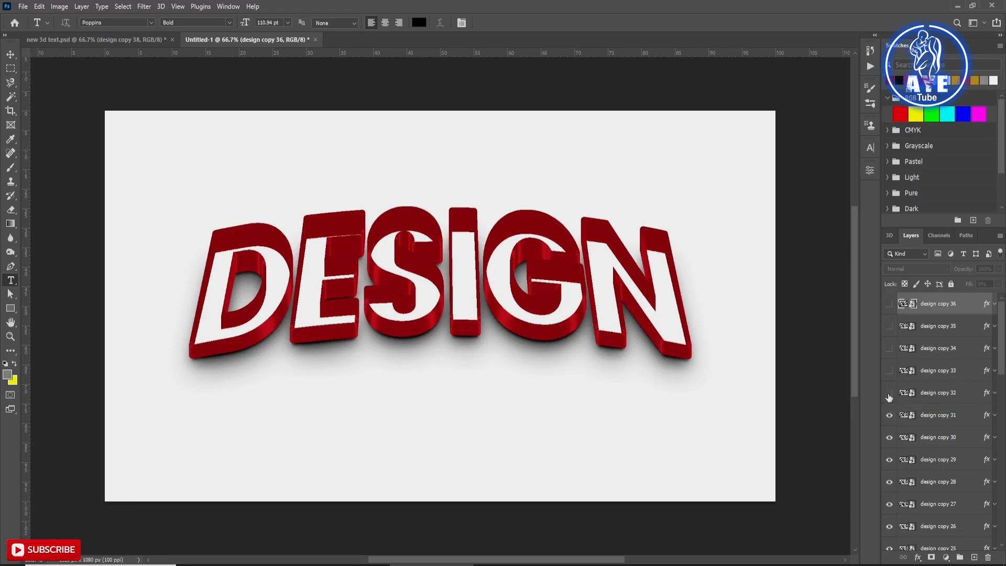
click(945, 393)
click(889, 393)
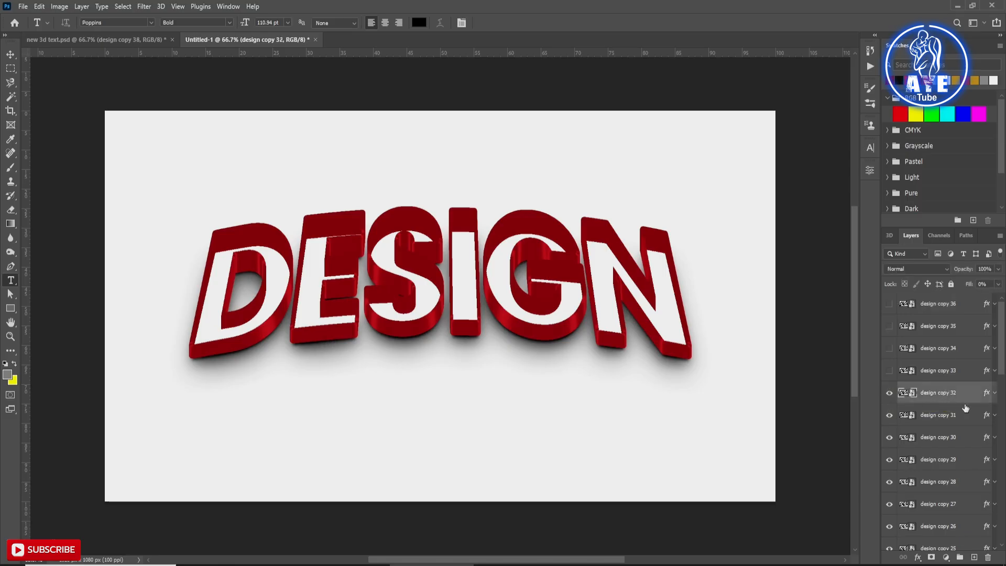
- Set the Bevel & Emboss of design copy 32 to 115% depth, 100% highlight opacity and 20% shadow opacity
double_click(987, 395)
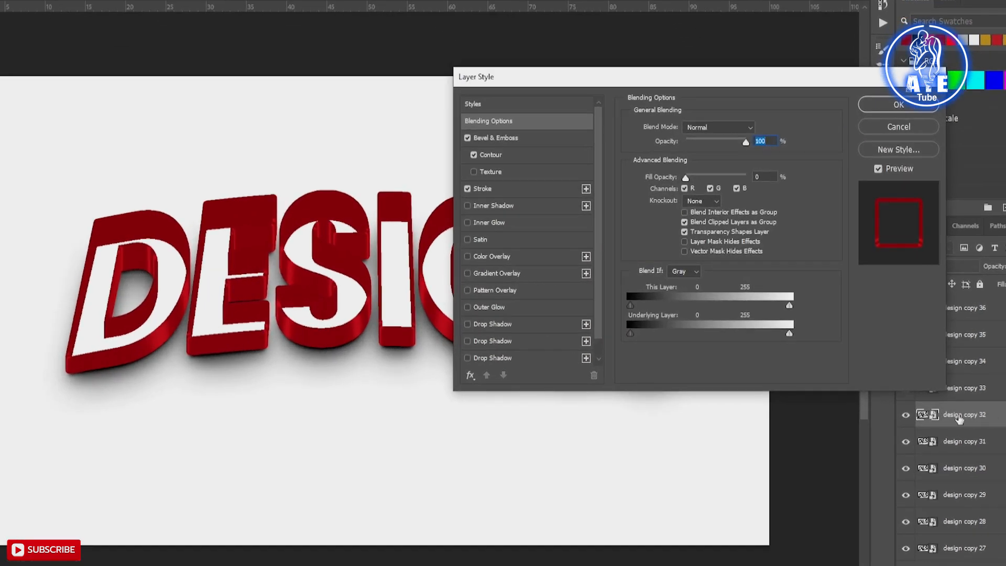
click(507, 140)
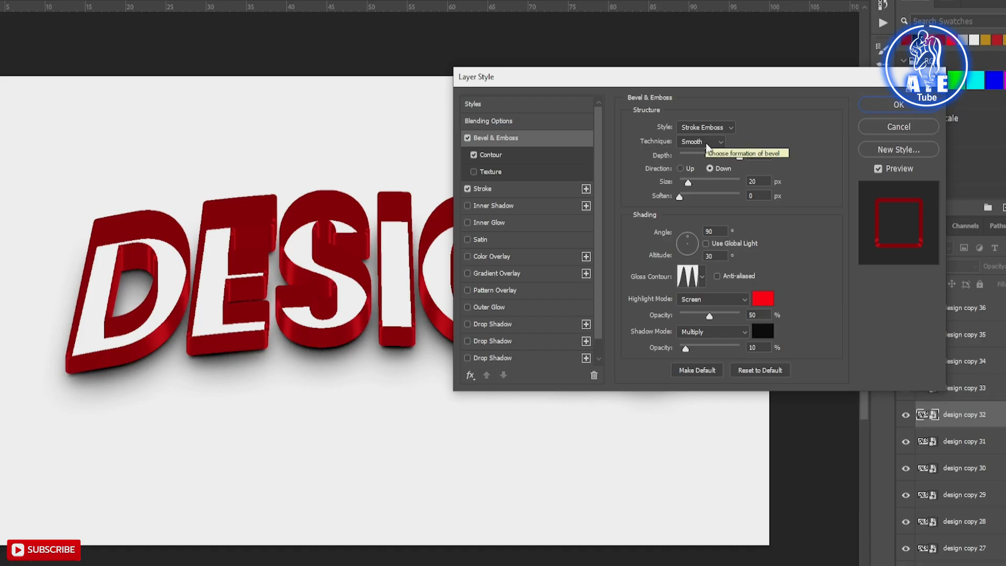
double_click(750, 156)
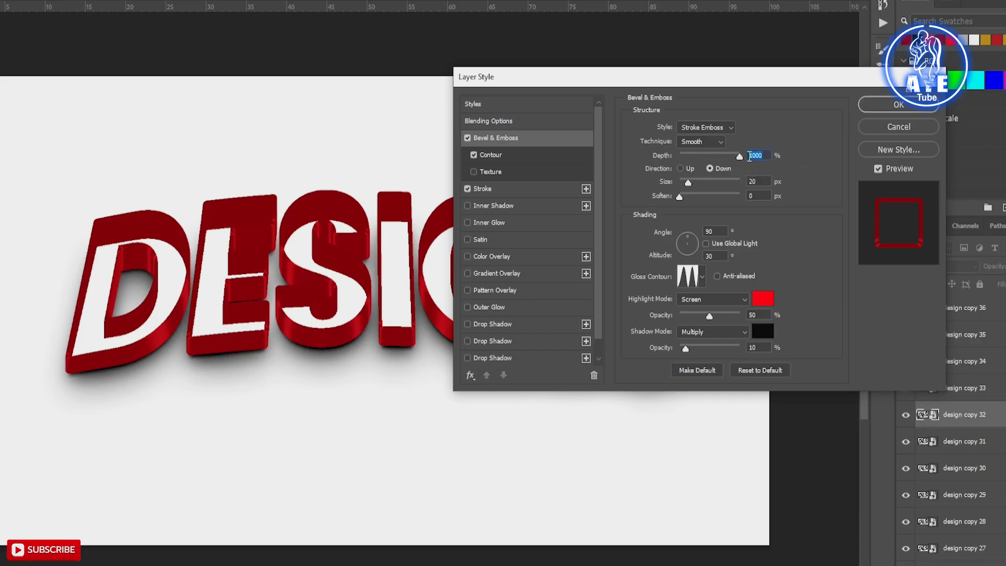
text(115)
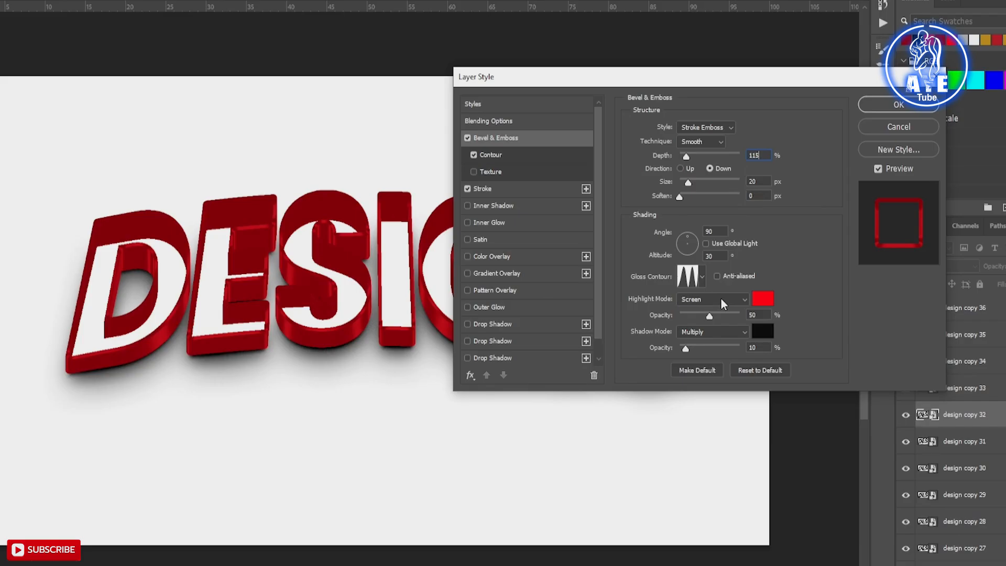
click(755, 315)
text(100)
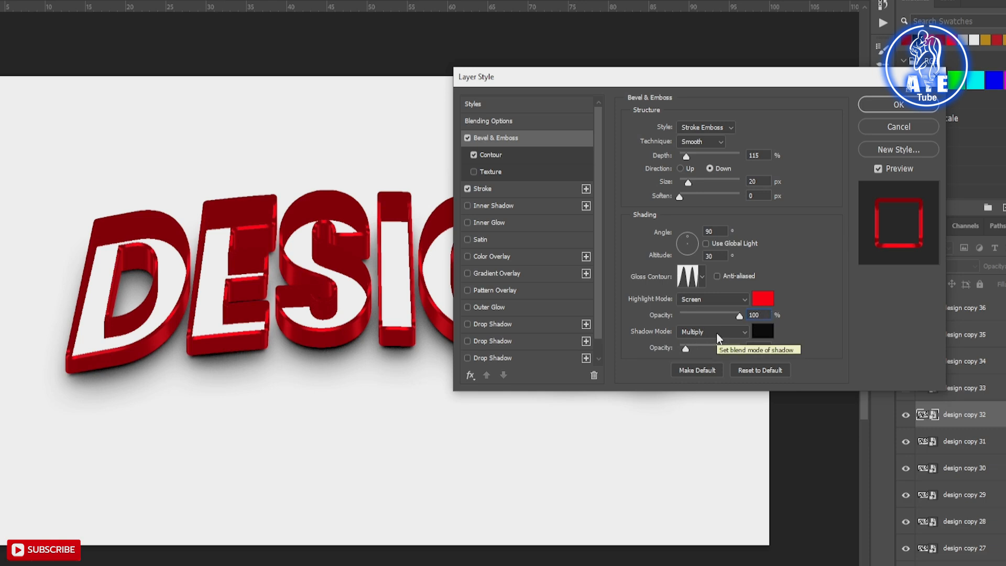
drag(765, 348, 738, 348)
text(20)
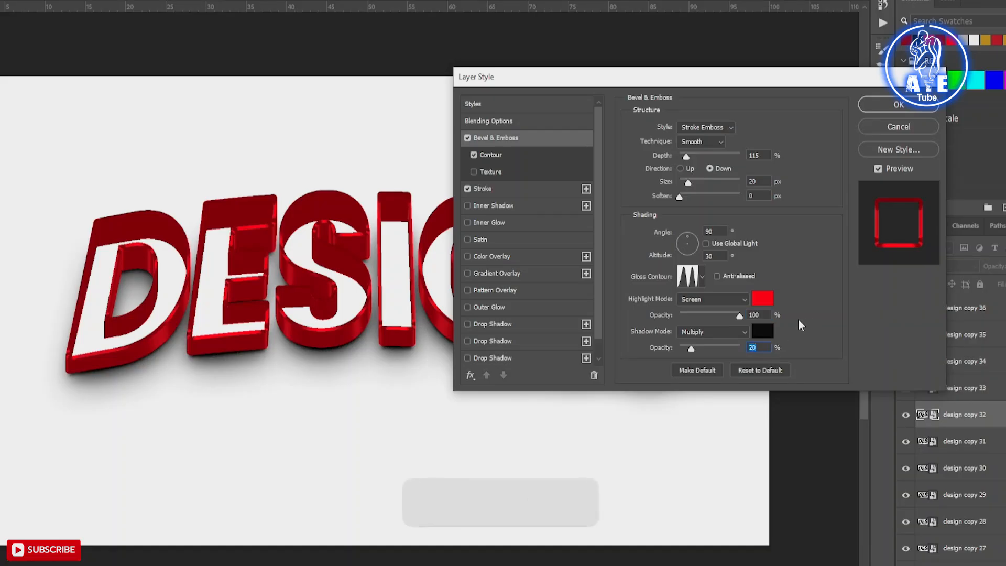
- Set the stroke of design copy 32 to 20 px with its position Inside
click(506, 155)
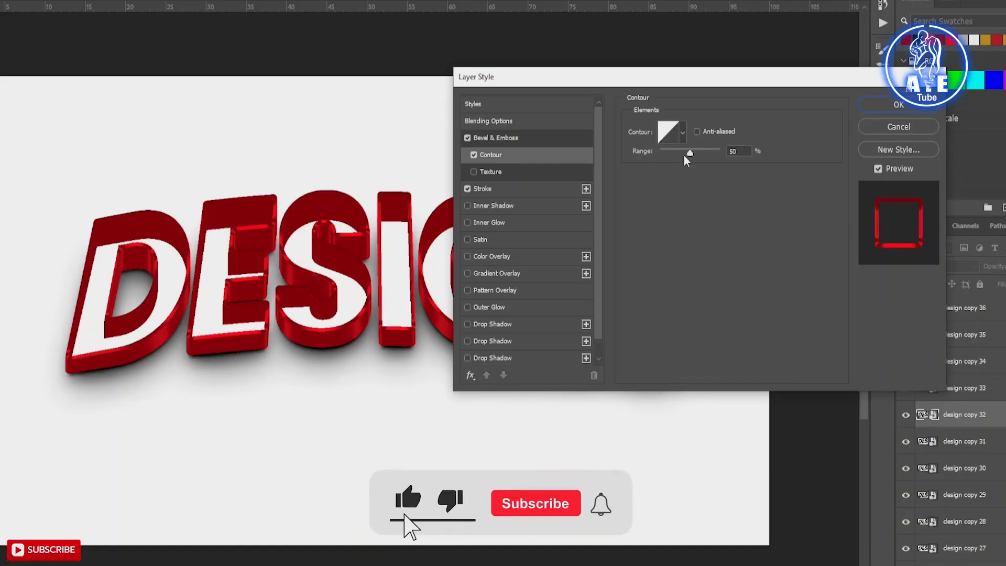
click(513, 188)
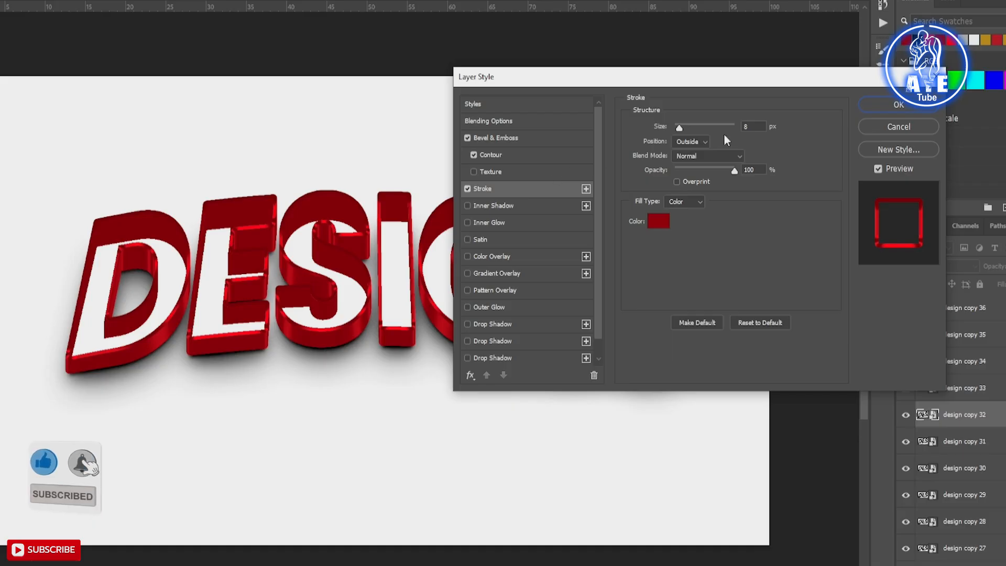
click(756, 128)
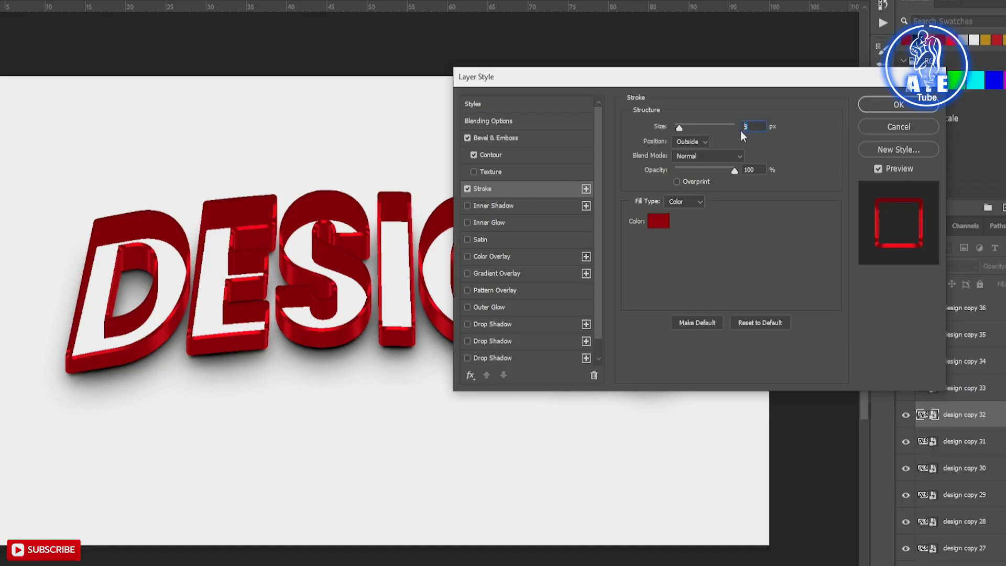
text(20)
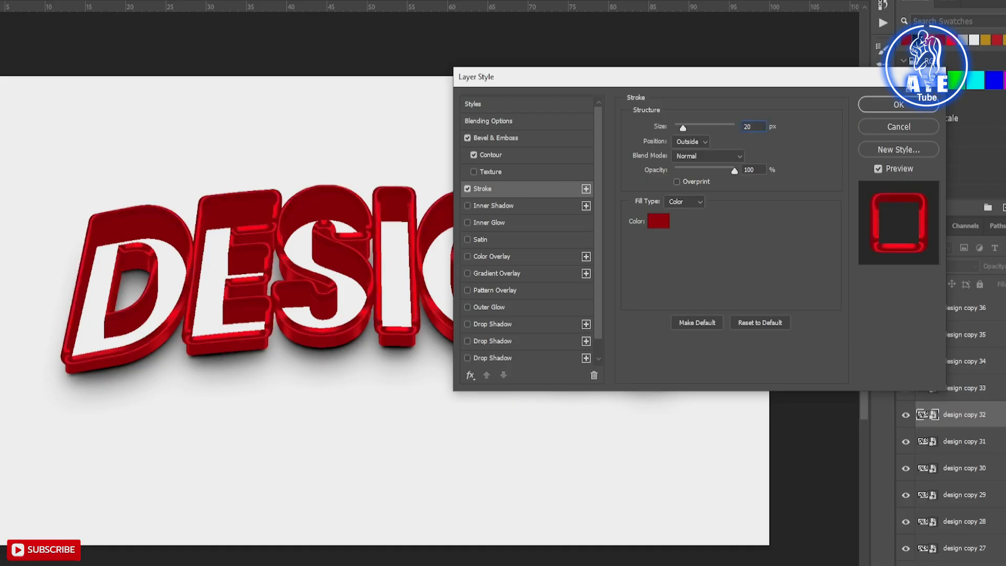
click(701, 142)
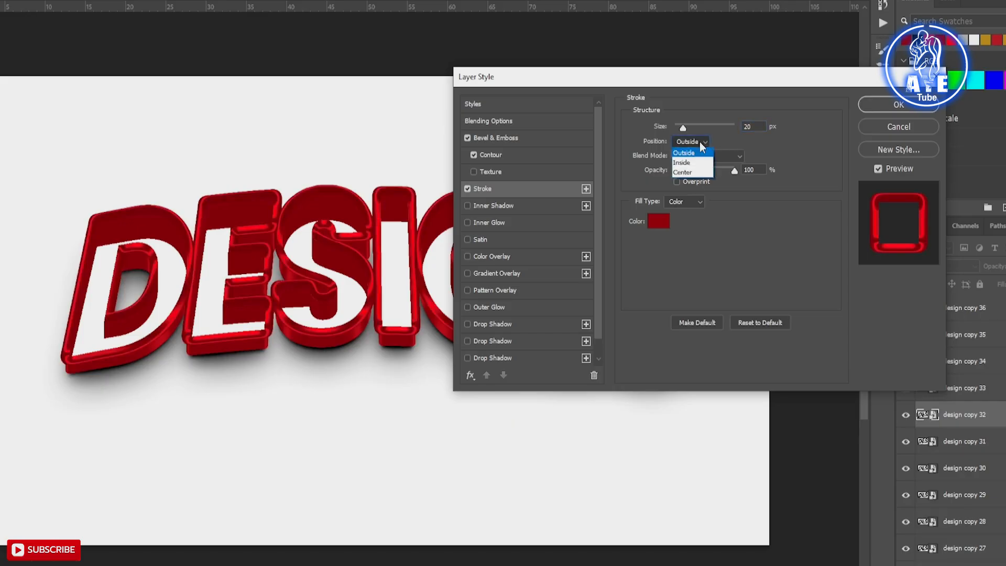
click(690, 163)
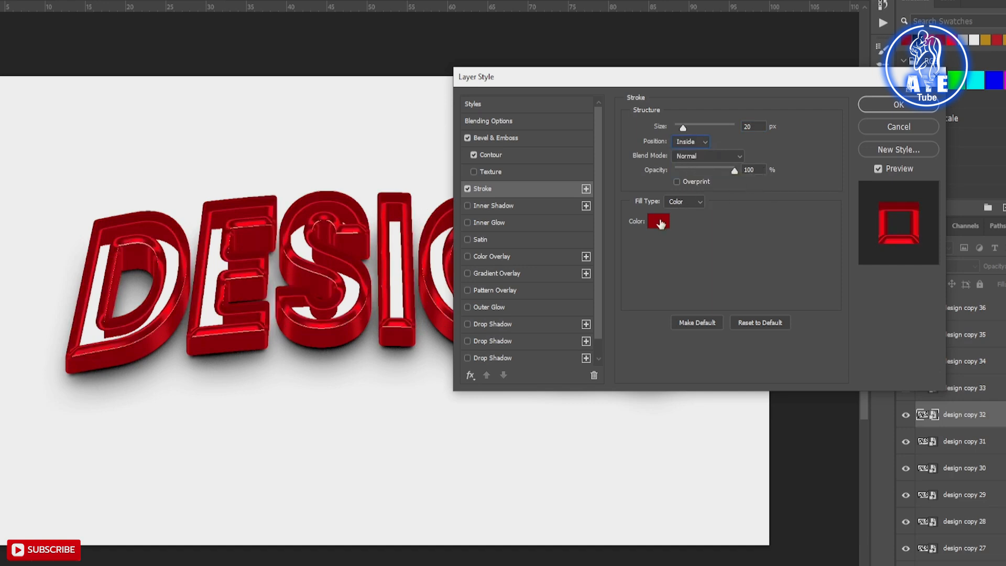
- Change the stroke colour of design copy 32 to b72d2d and apply the layer style
click(659, 221)
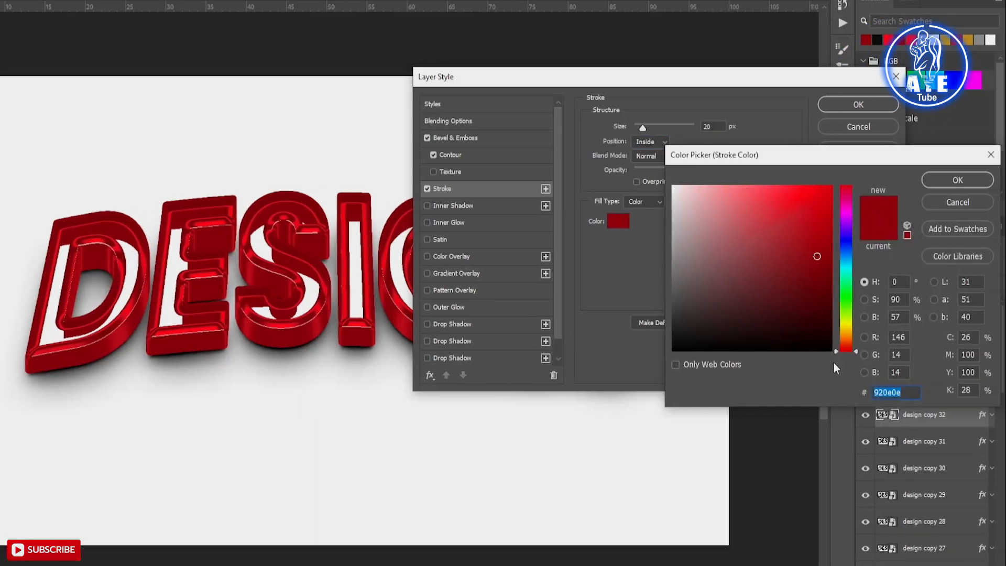
text(b)
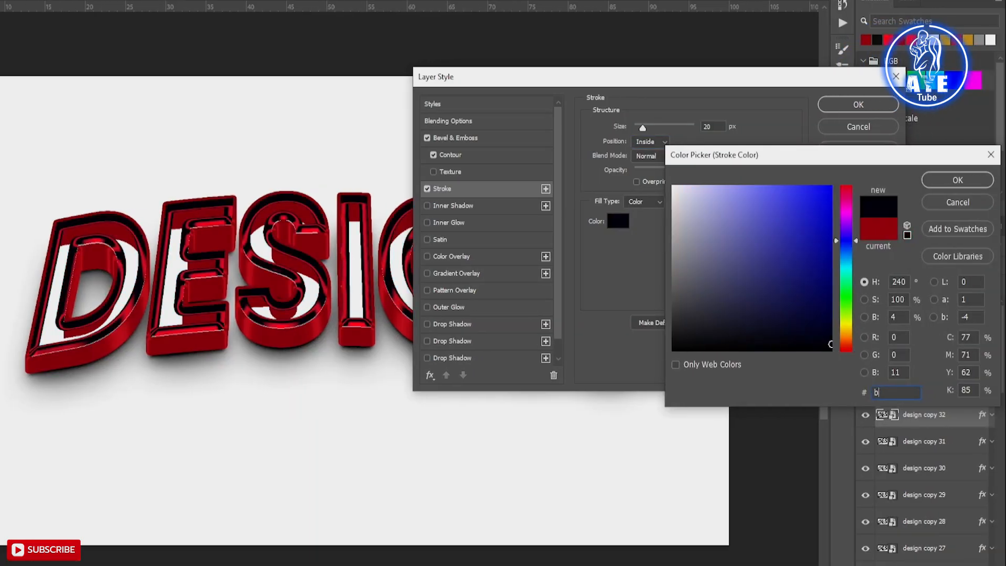
text(72)
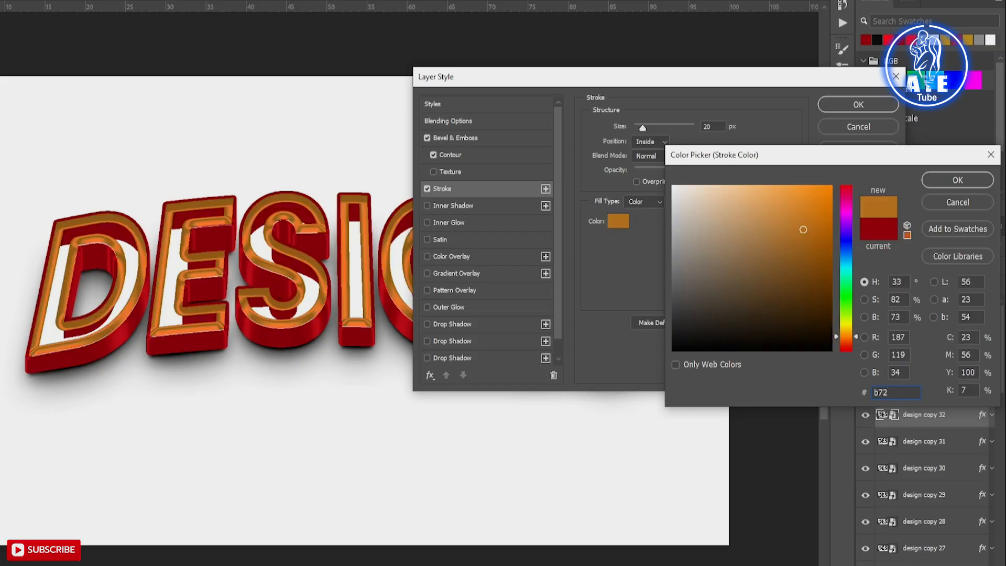
text(d2)
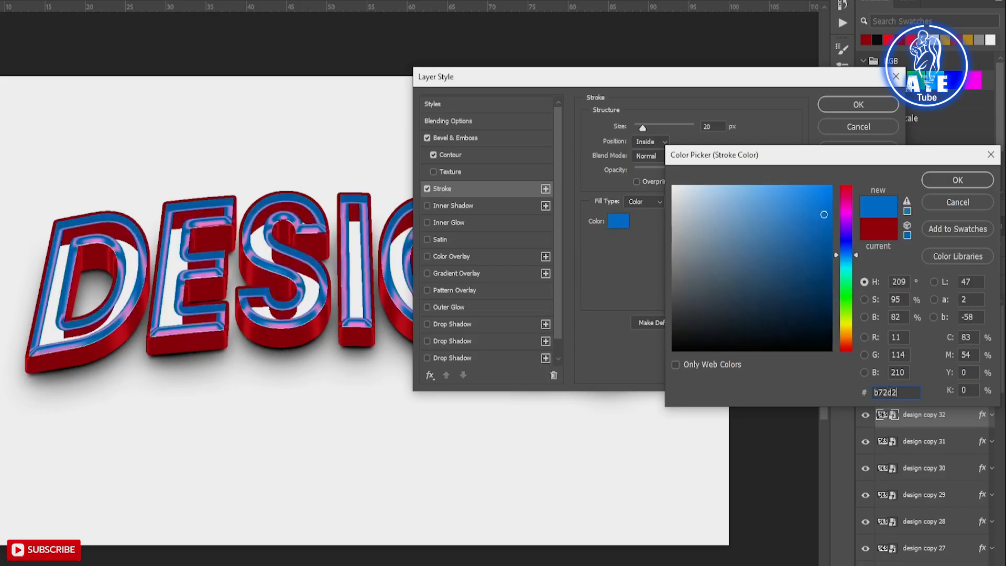
text(d)
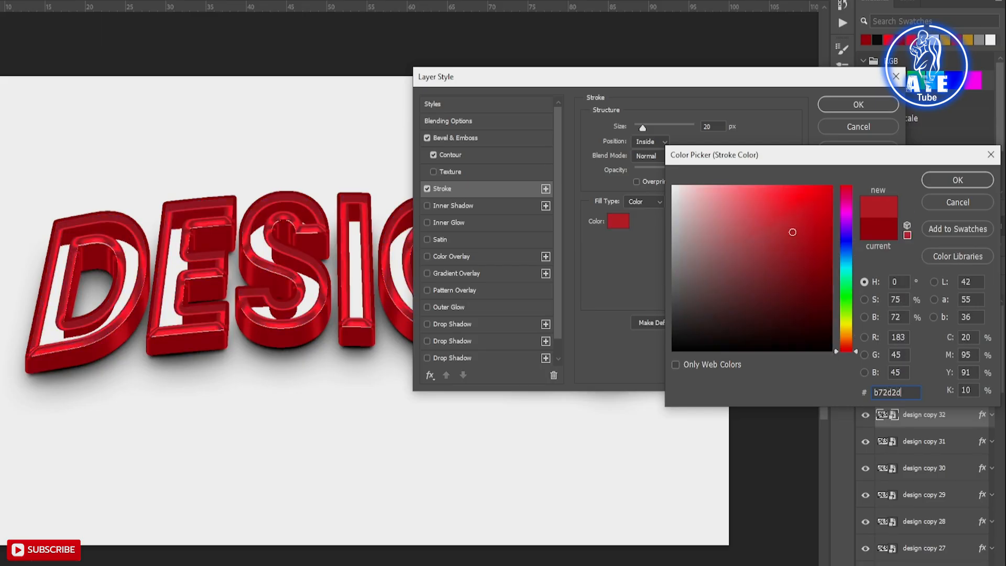
click(963, 183)
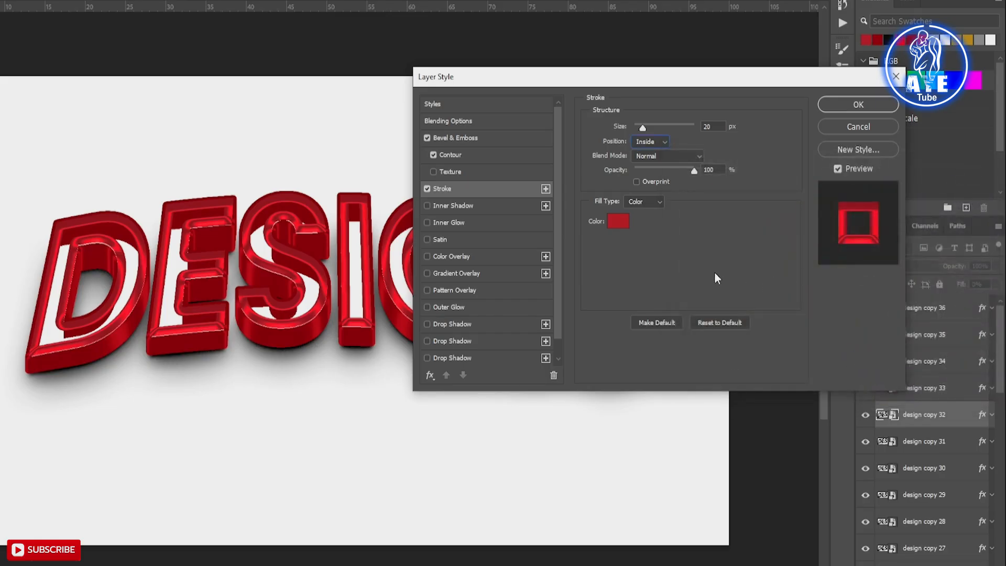
click(838, 104)
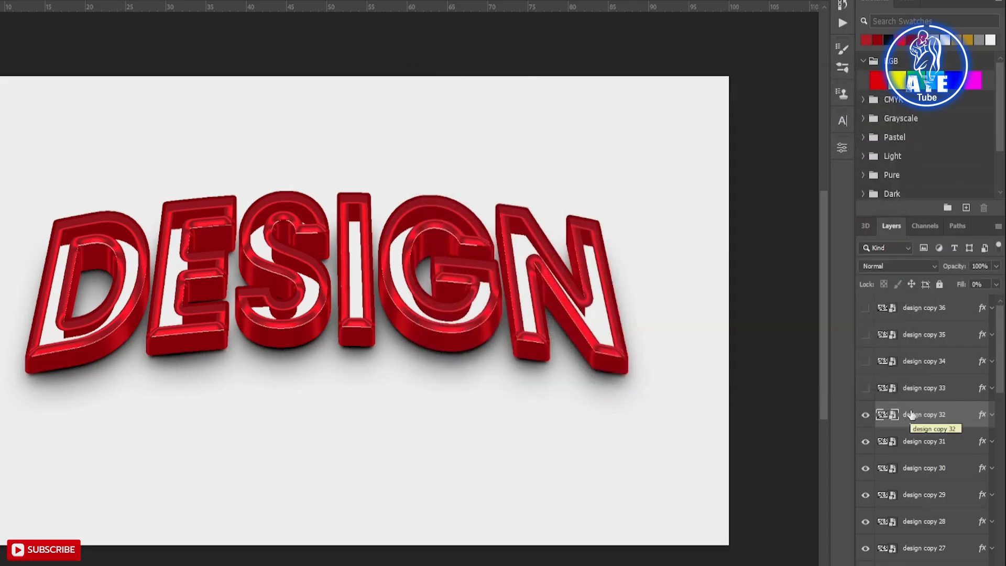
- Show design copy 33 and set its Bevel & Emboss highlight opacity to 100% and shadow opacity to 50%
click(983, 389)
double_click(984, 388)
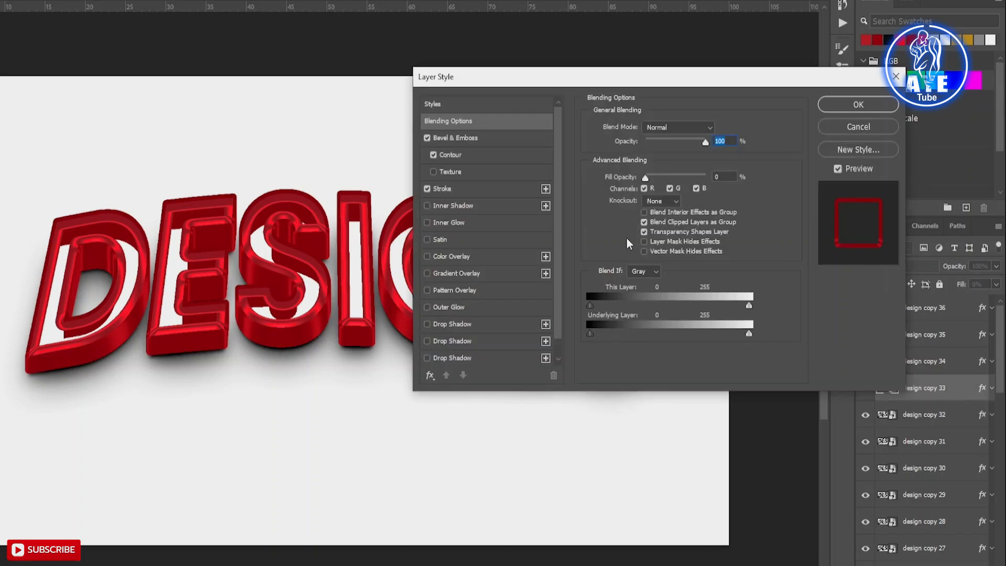
click(453, 138)
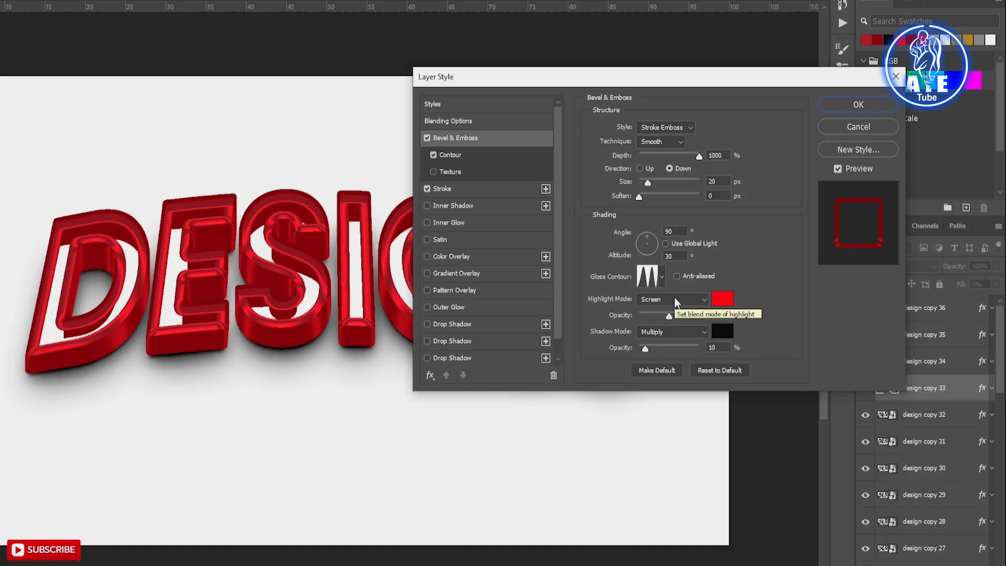
double_click(723, 313)
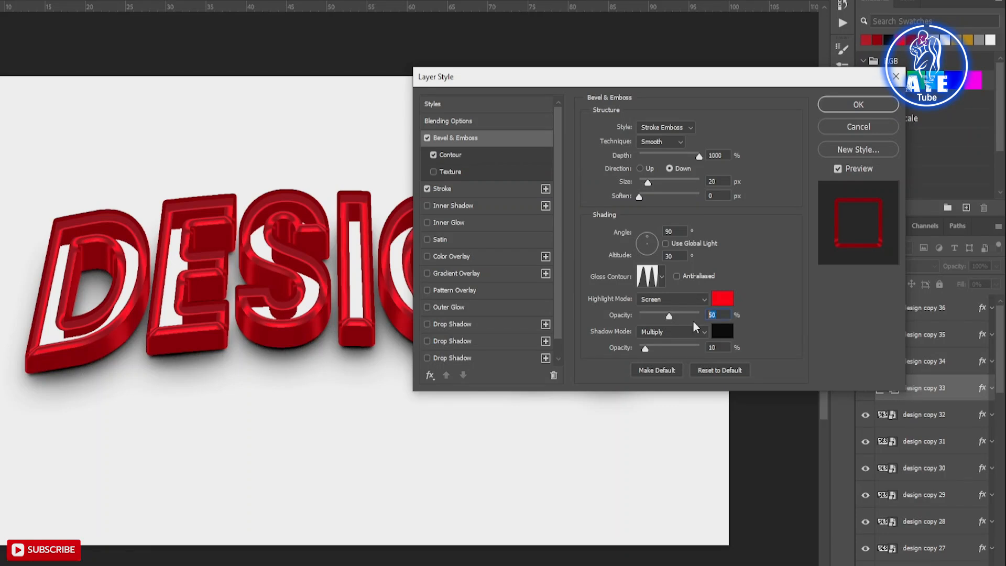
text(100)
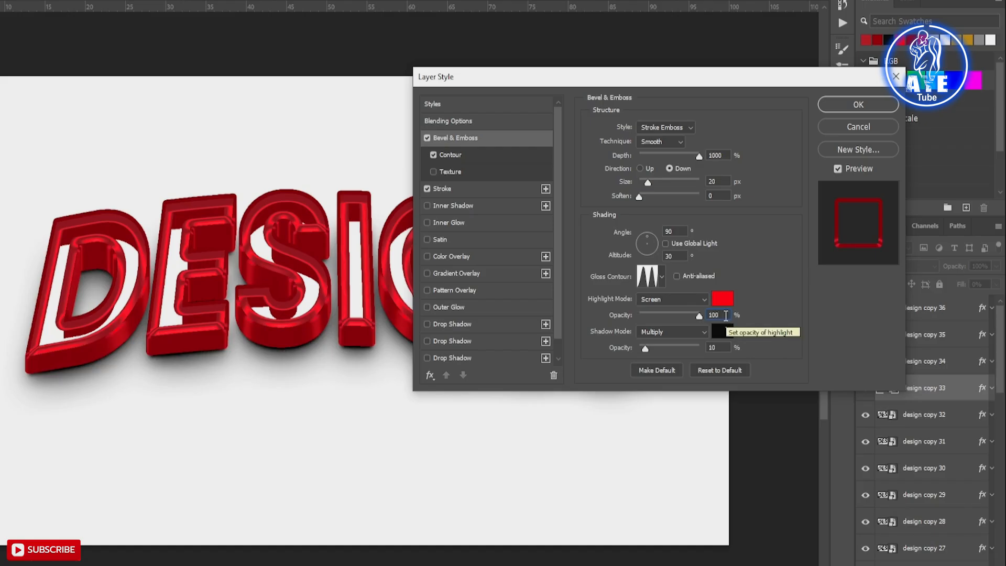
double_click(712, 347)
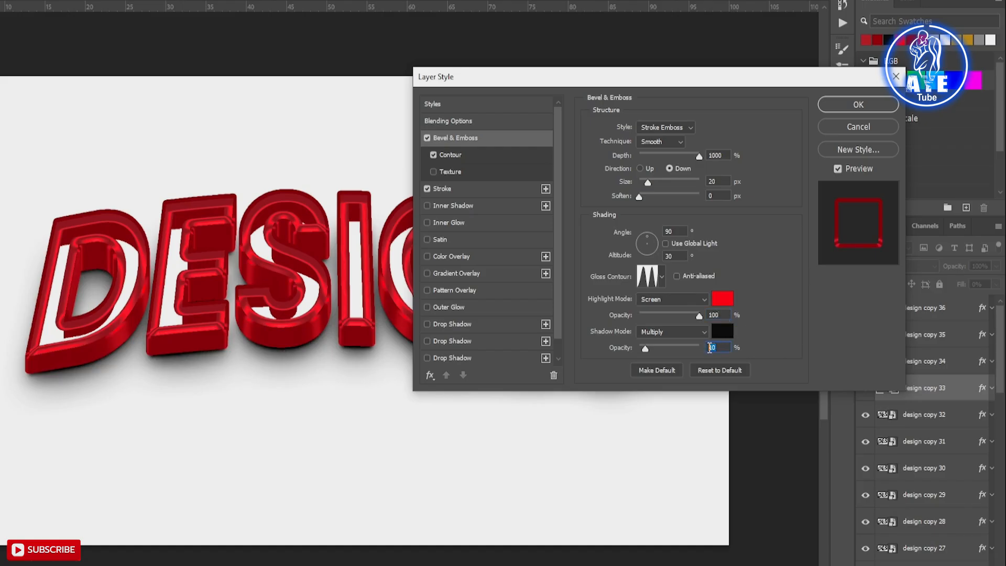
text(50)
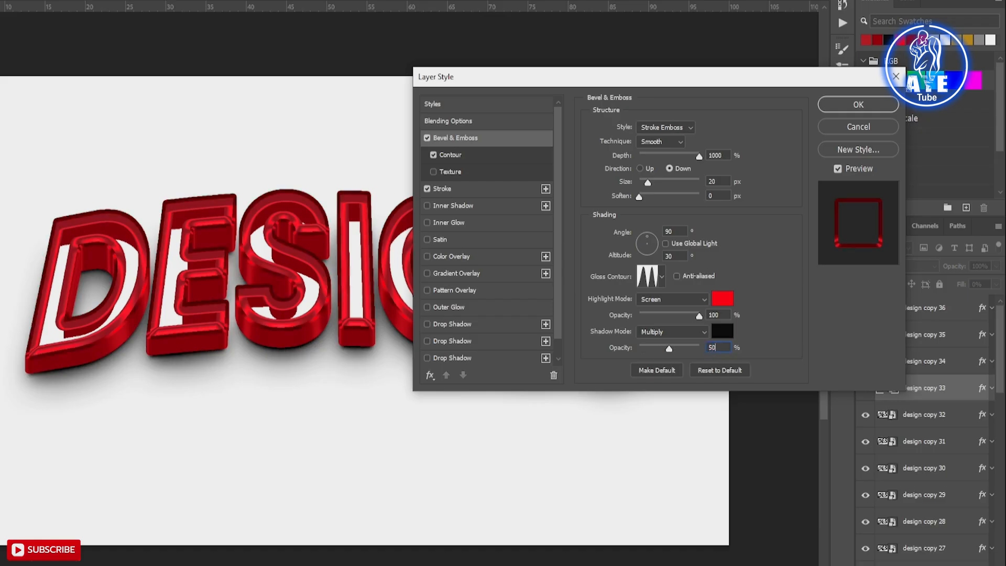
click(752, 329)
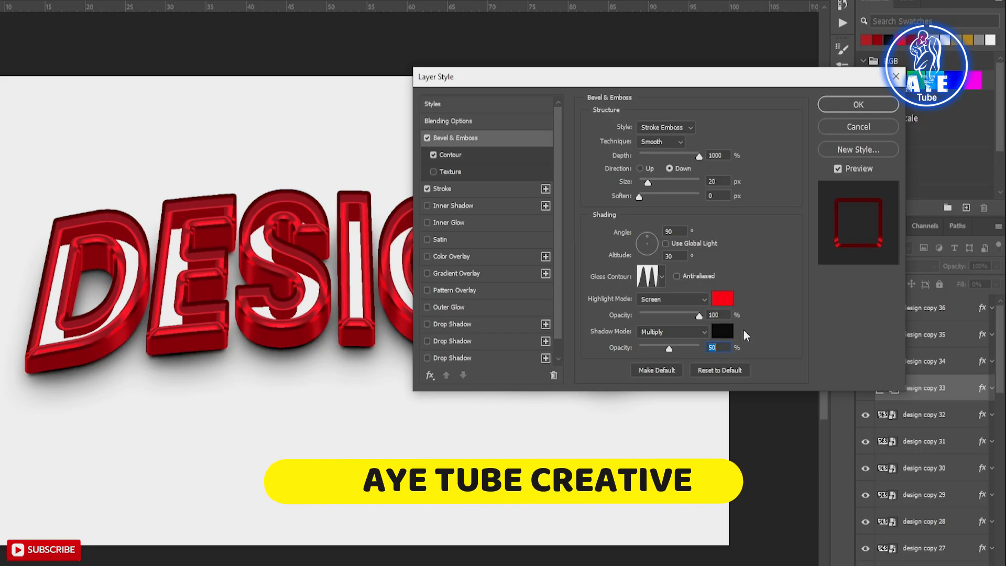
- Set the stroke of design copy 33 to 5 px with its position Inside
click(457, 190)
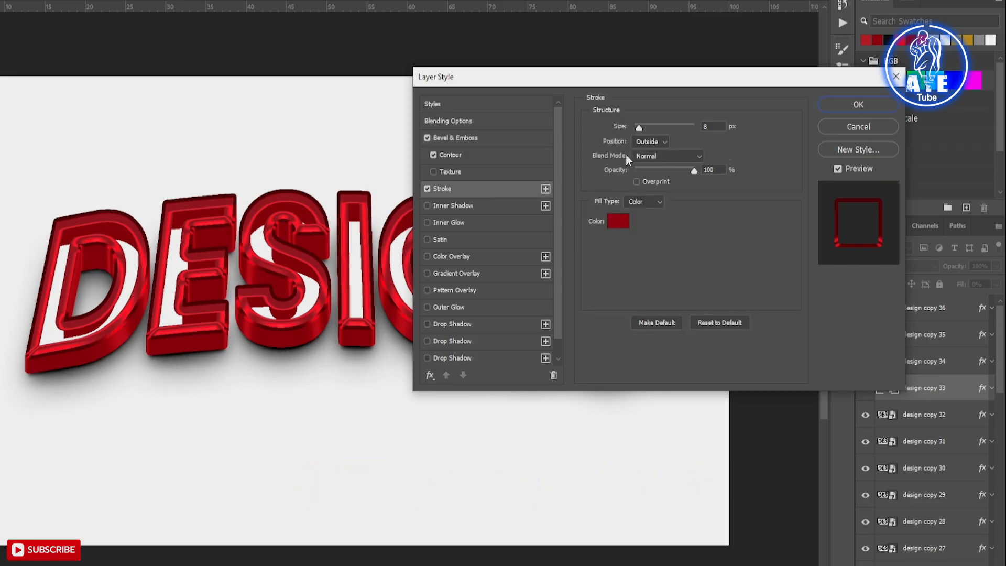
double_click(705, 127)
text(5)
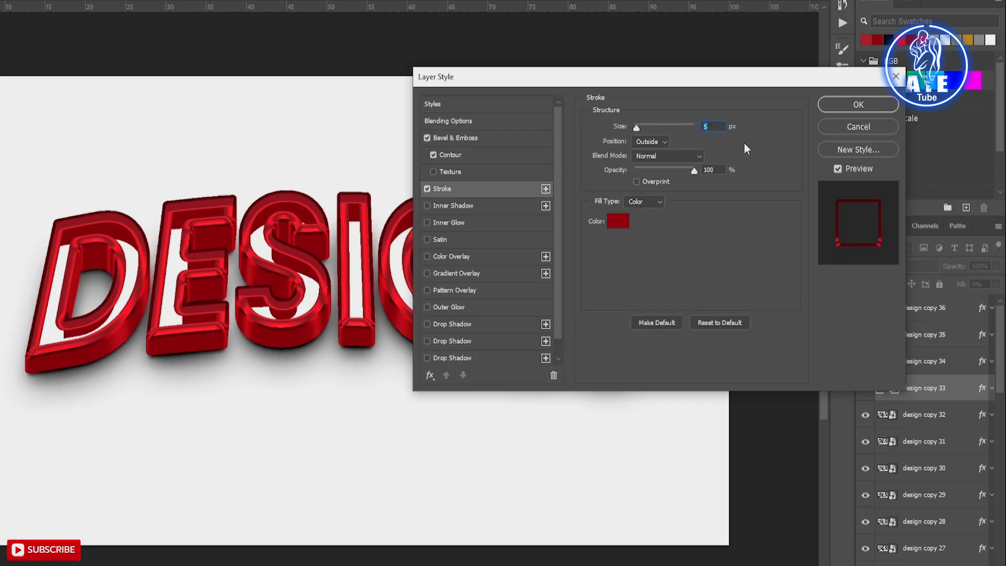
click(666, 145)
click(644, 160)
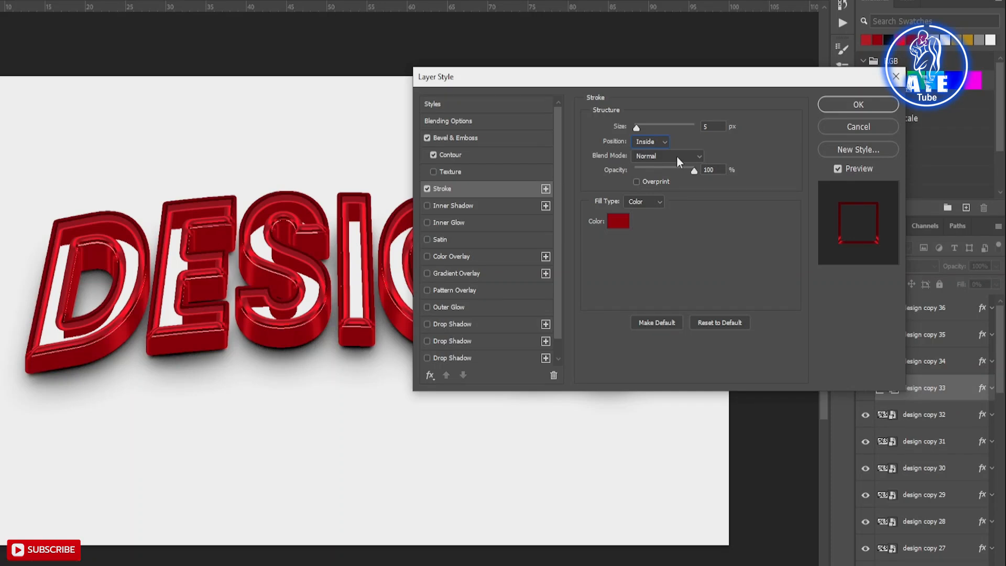
- Change the stroke colour of design copy 33 to bf901f and apply the layer style
click(622, 222)
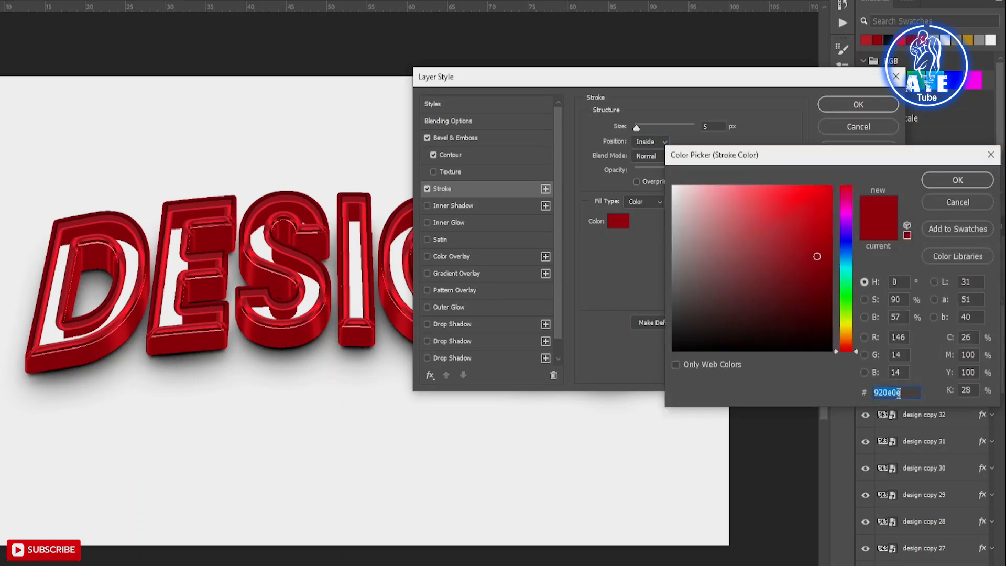
text(bf)
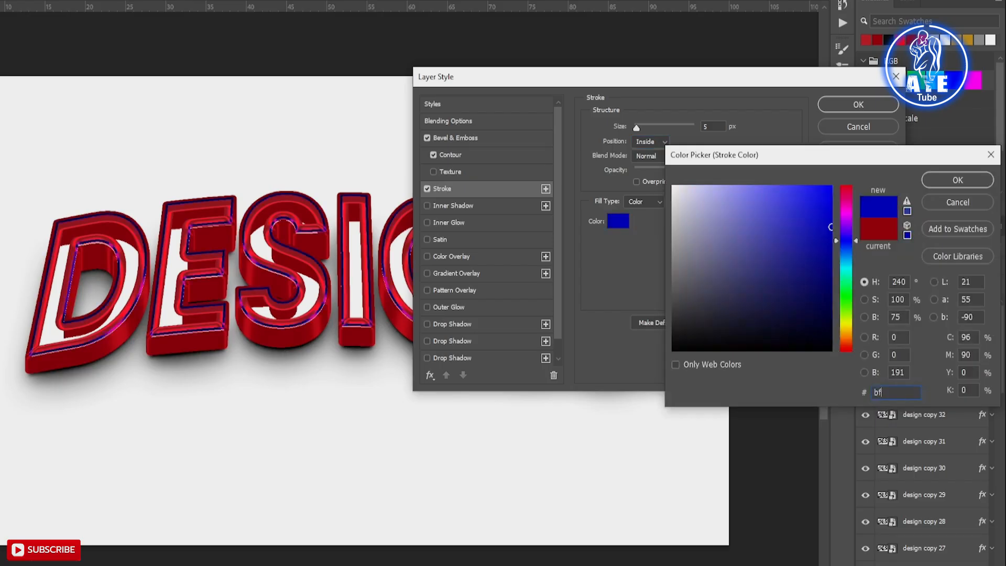
text(90)
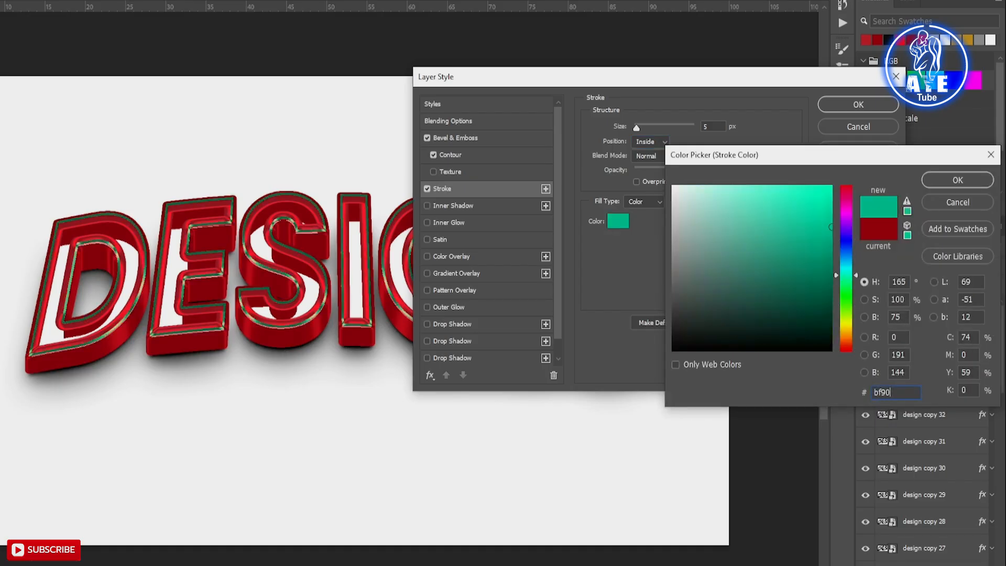
text(1f)
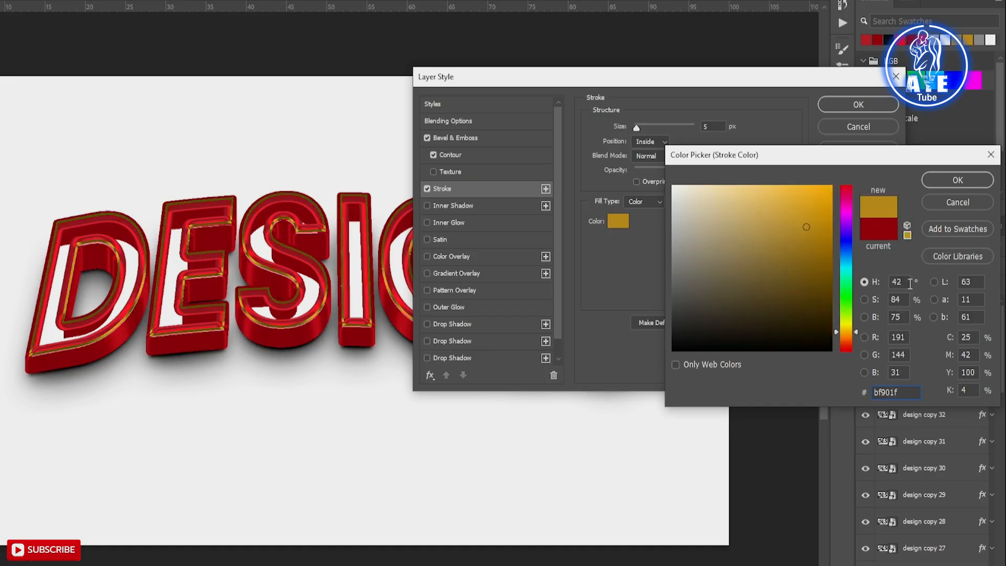
click(958, 179)
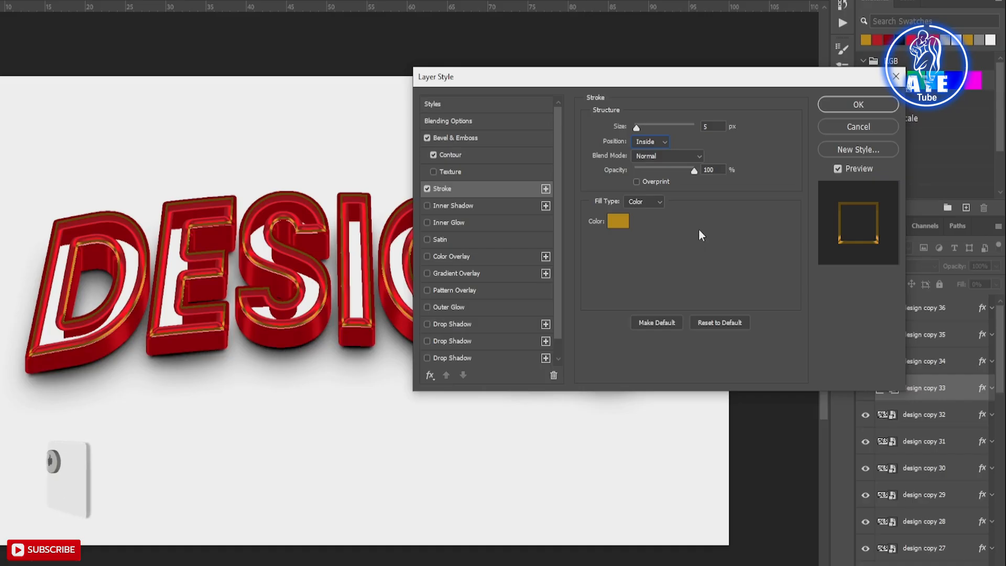
click(822, 105)
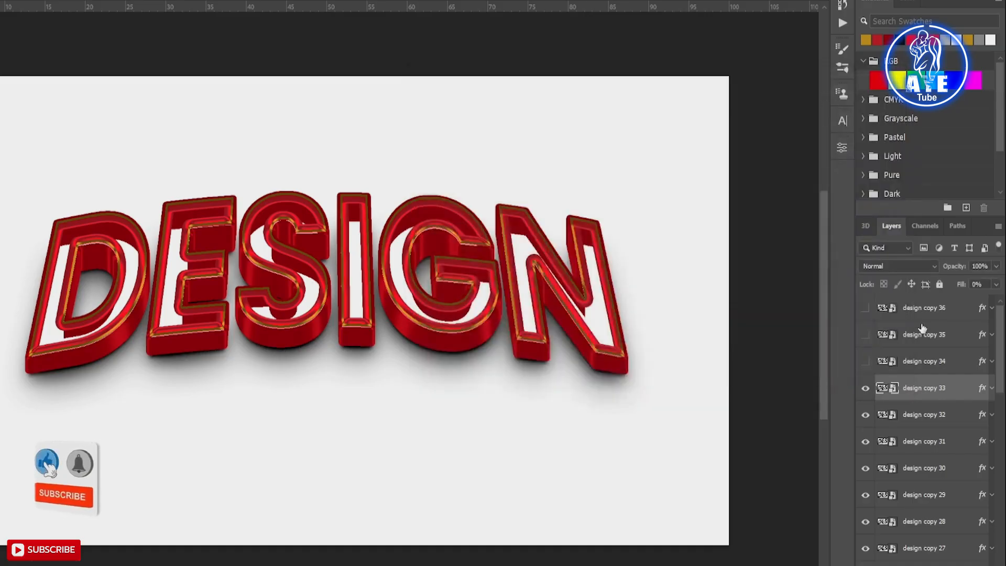
- Copy the layer style of design copy 33 and paste it onto design copy 34 and design copy 35, making both visible
right_click(968, 389)
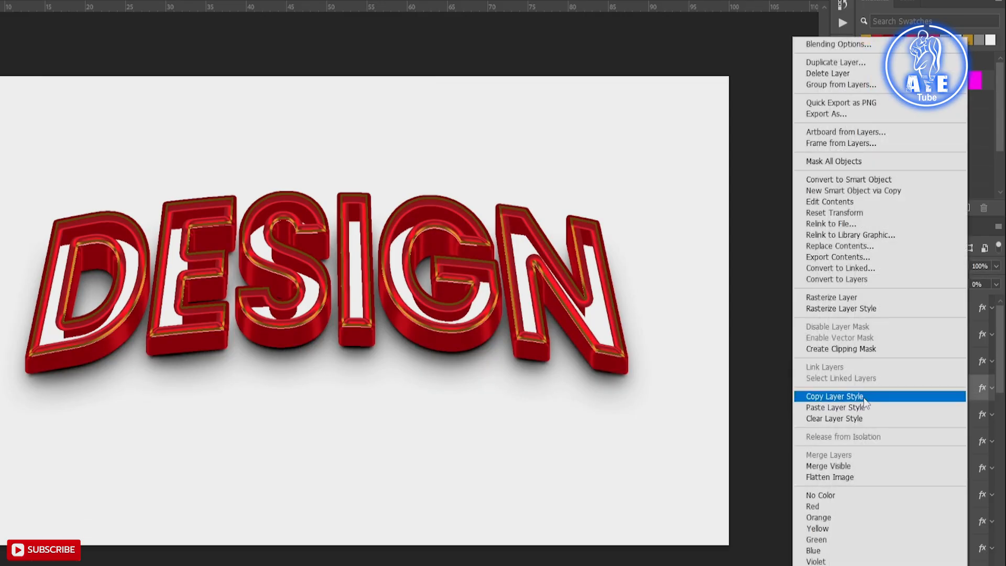
click(867, 396)
click(866, 361)
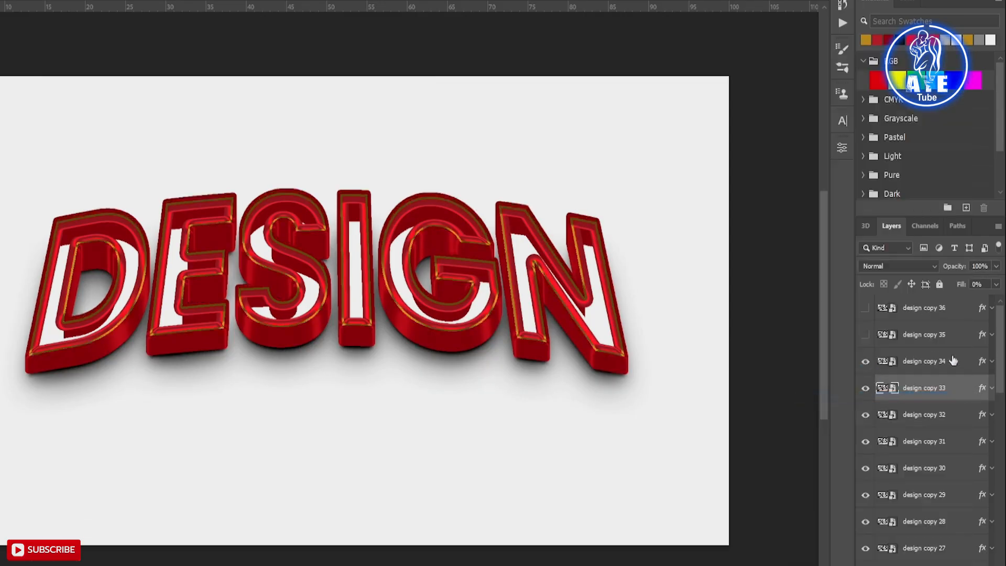
click(957, 365)
right_click(957, 361)
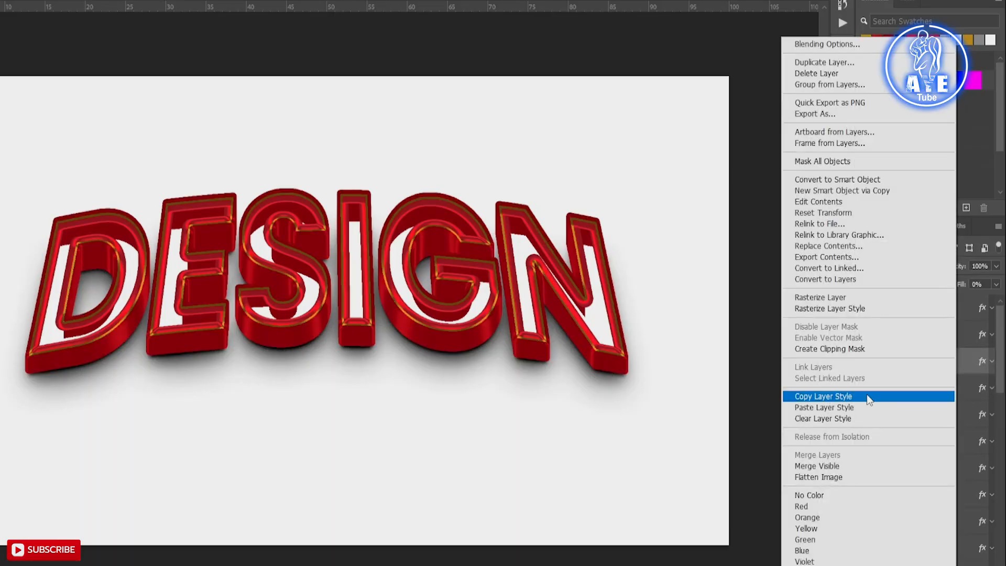
click(834, 407)
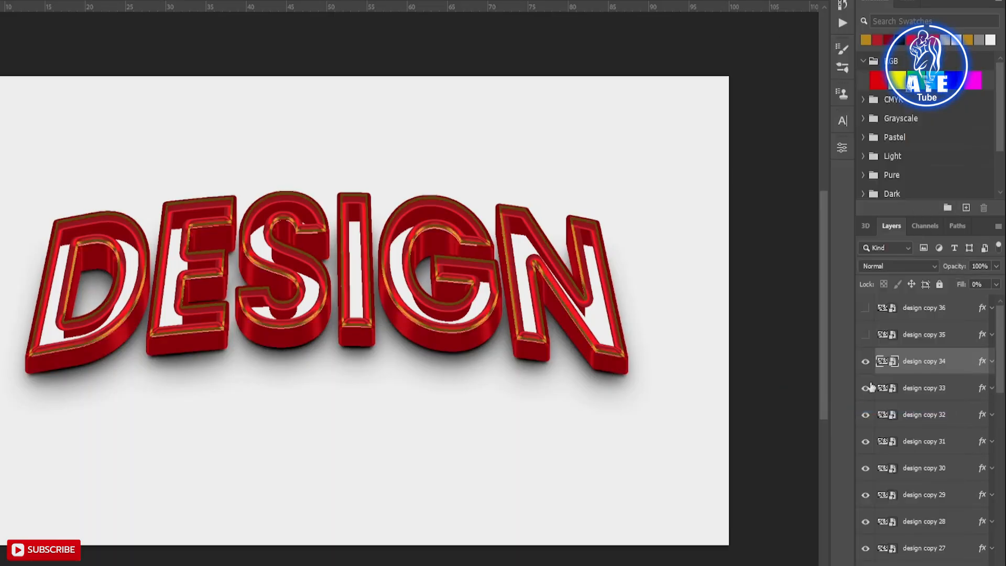
click(954, 333)
right_click(954, 332)
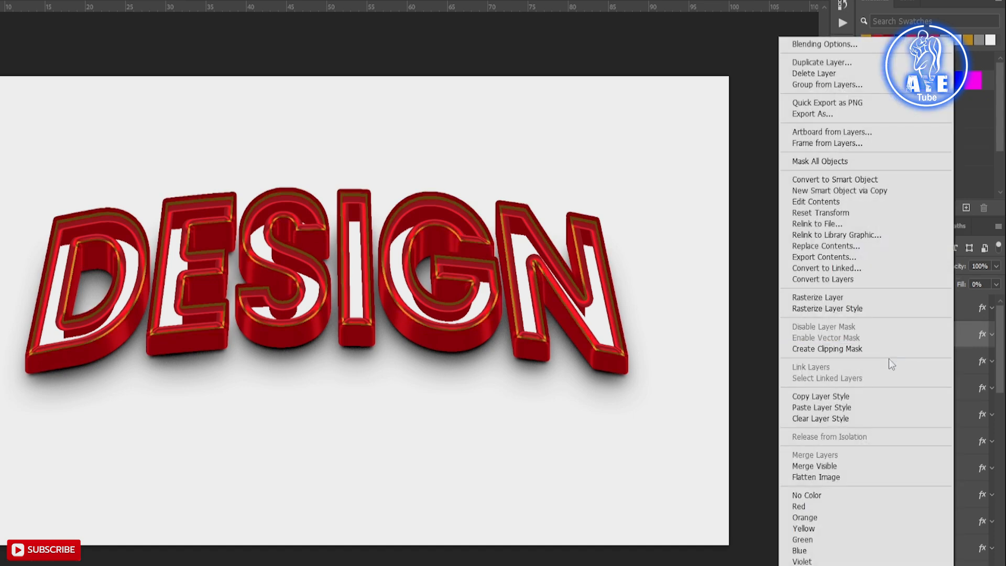
click(827, 407)
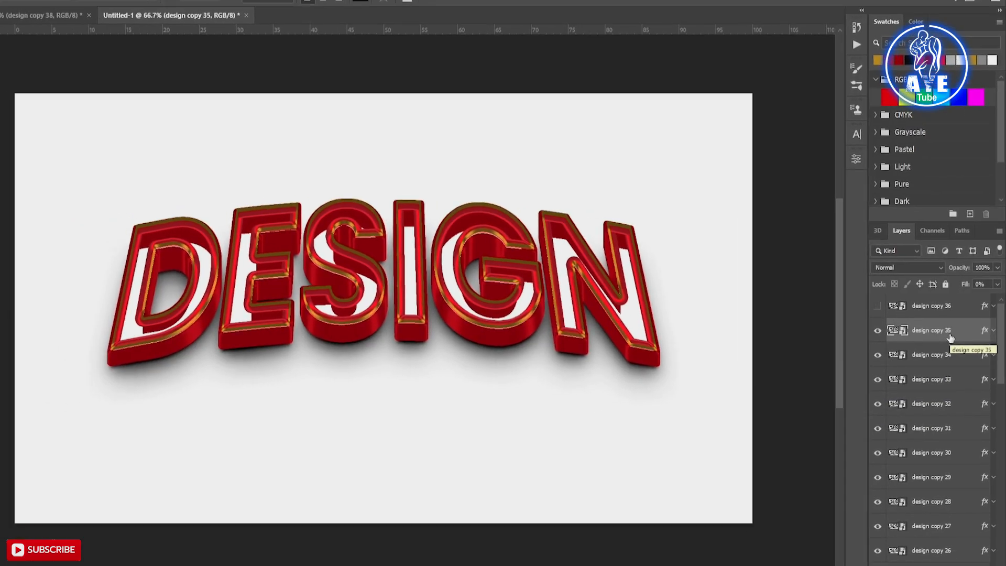
- Group the layers from design copy 35 down to design copy and name the group 3d
drag(1000, 336, 1001, 531)
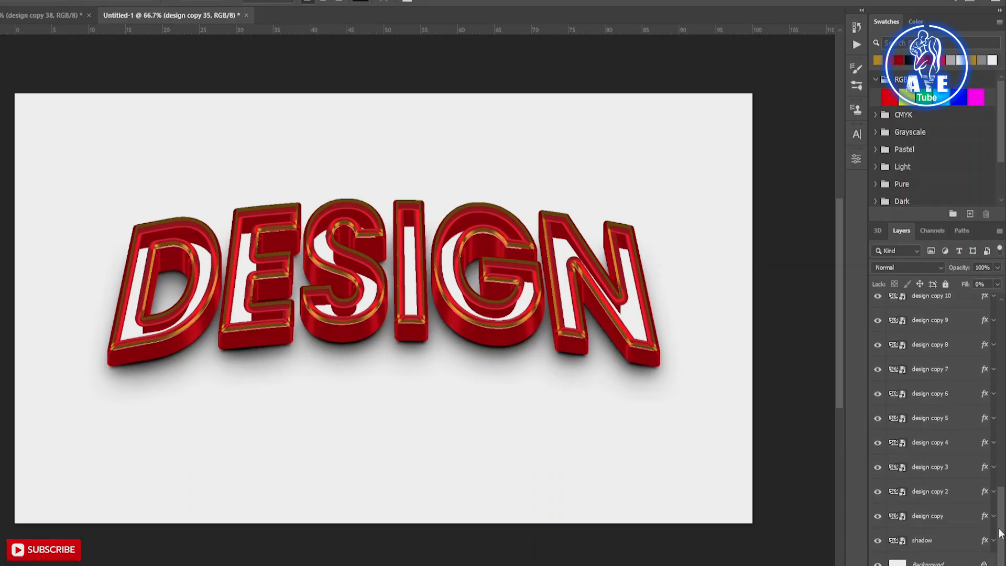
shift+click(926, 519)
key(ctrl+g)
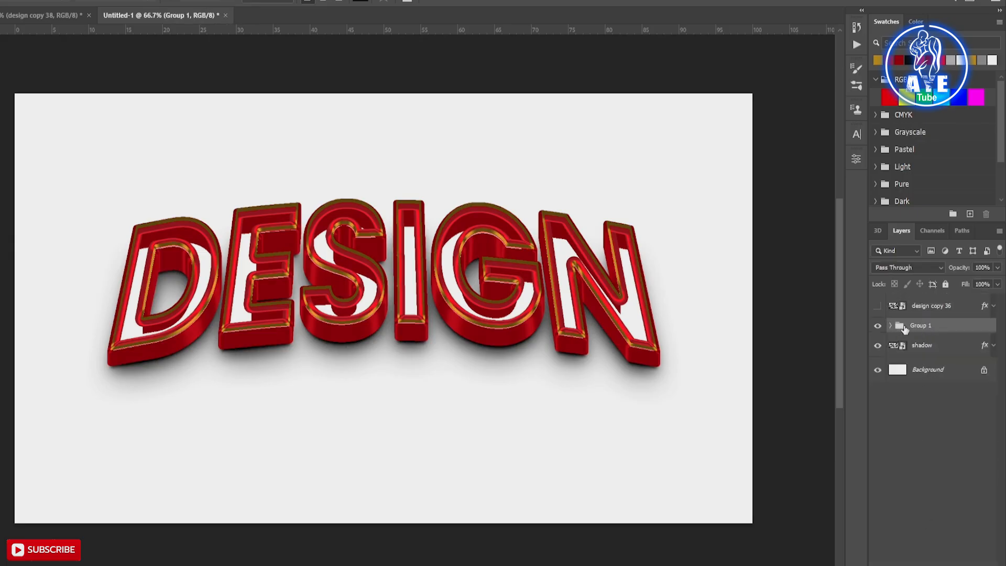
double_click(920, 325)
text(3d)
key(Return)
- Show design copy 36, duplicate it with the repeated transformation and hide the new copy
click(877, 306)
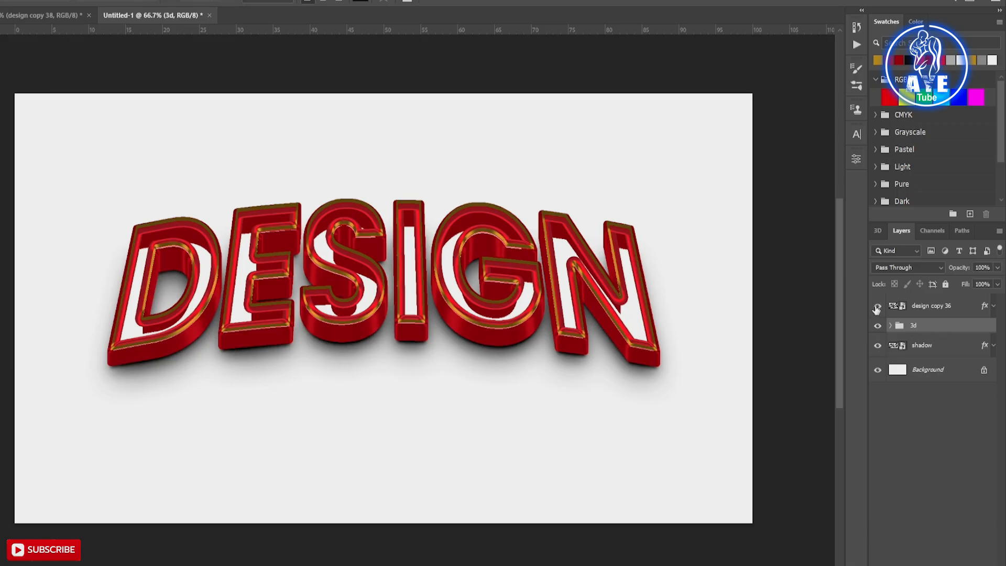
click(947, 308)
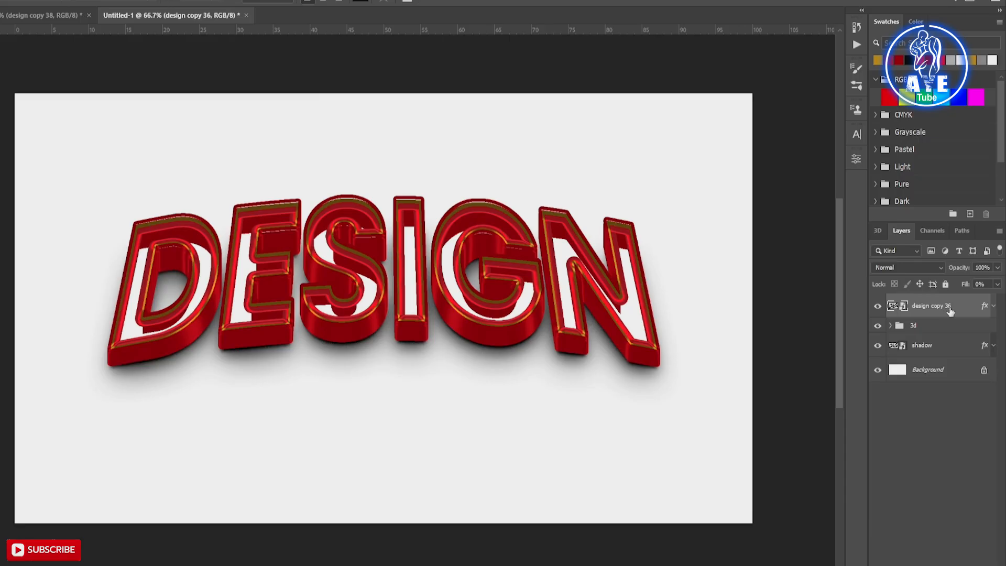
key(ctrl+alt+shift+t)
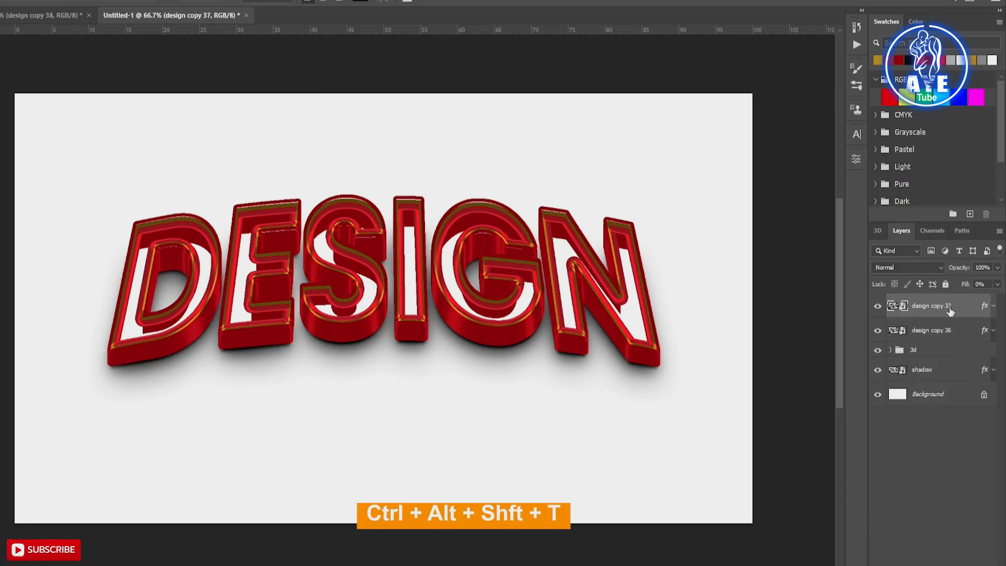
click(878, 306)
- Turn off Bevel & Emboss, Contour and Stroke on design copy 36 and enable its Gradient Overlay
click(954, 334)
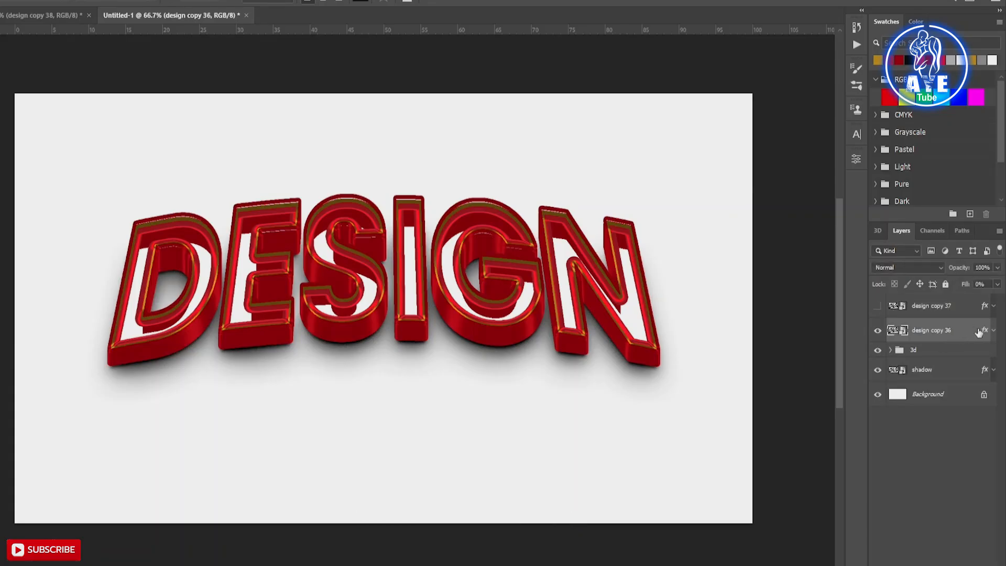
double_click(978, 332)
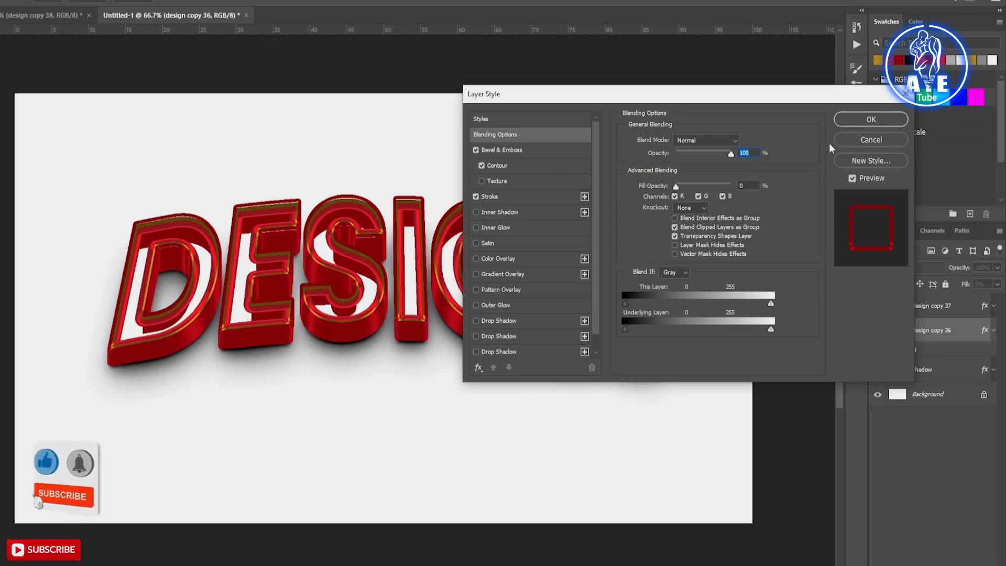
click(476, 150)
click(483, 165)
click(475, 195)
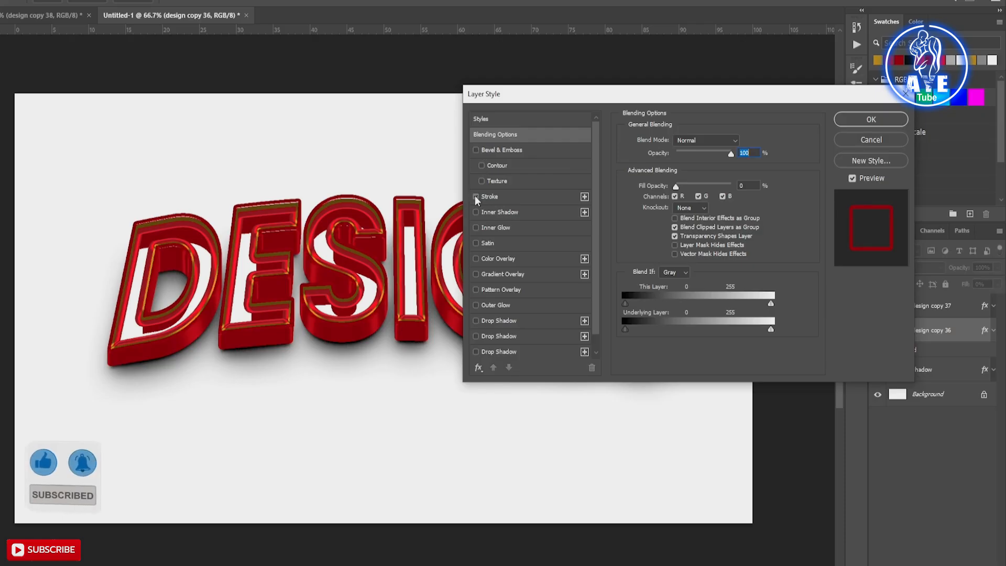
click(491, 273)
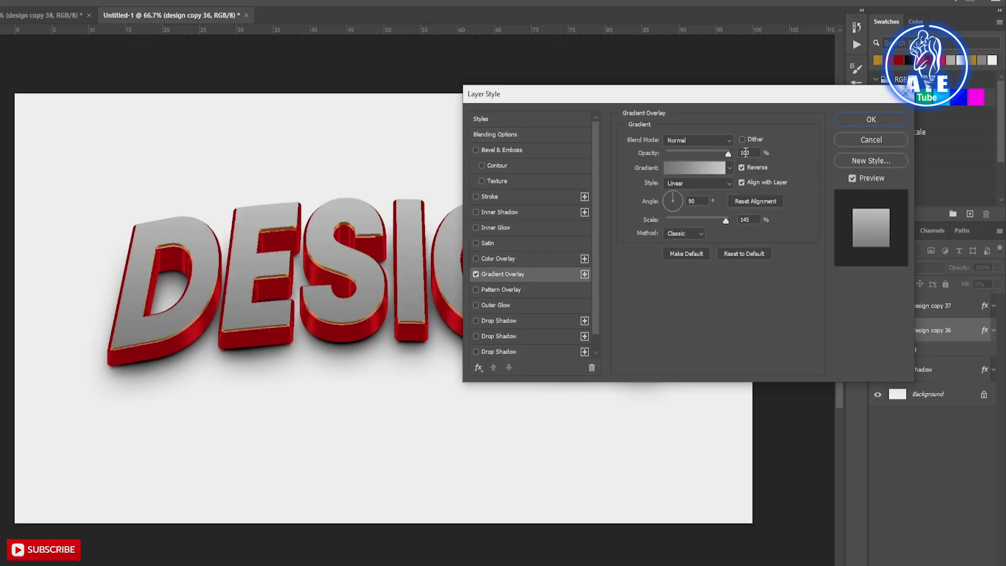
click(683, 167)
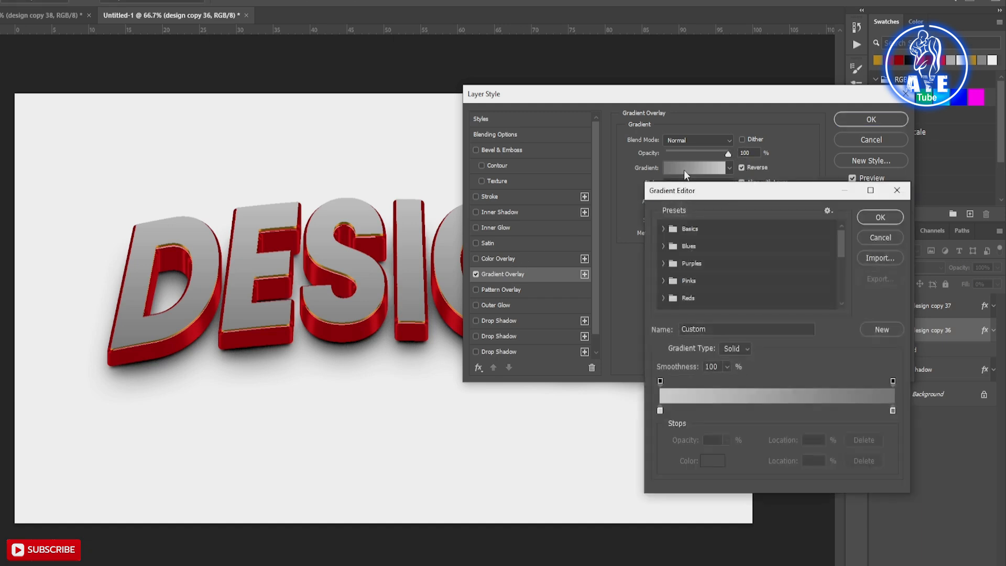
click(664, 229)
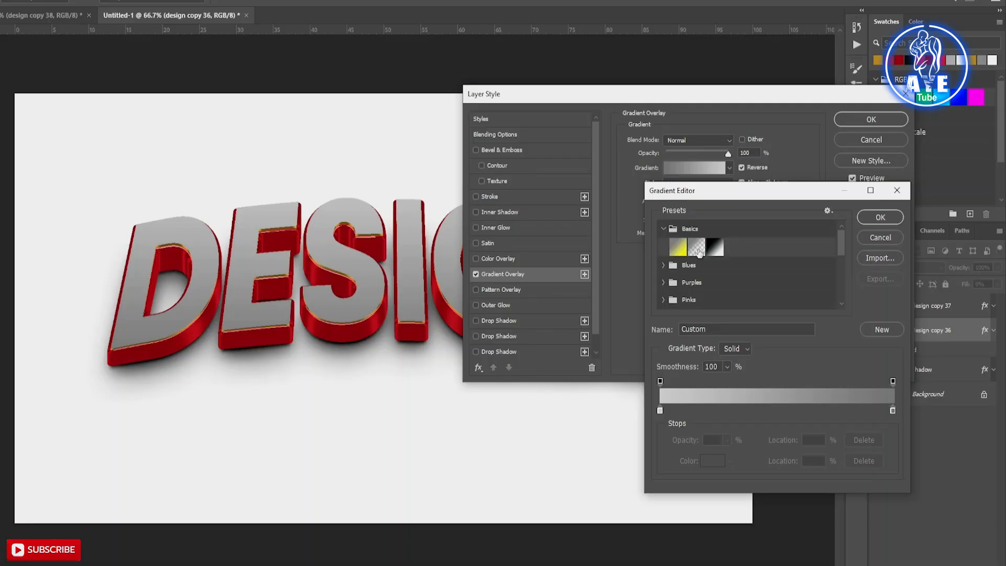
click(880, 218)
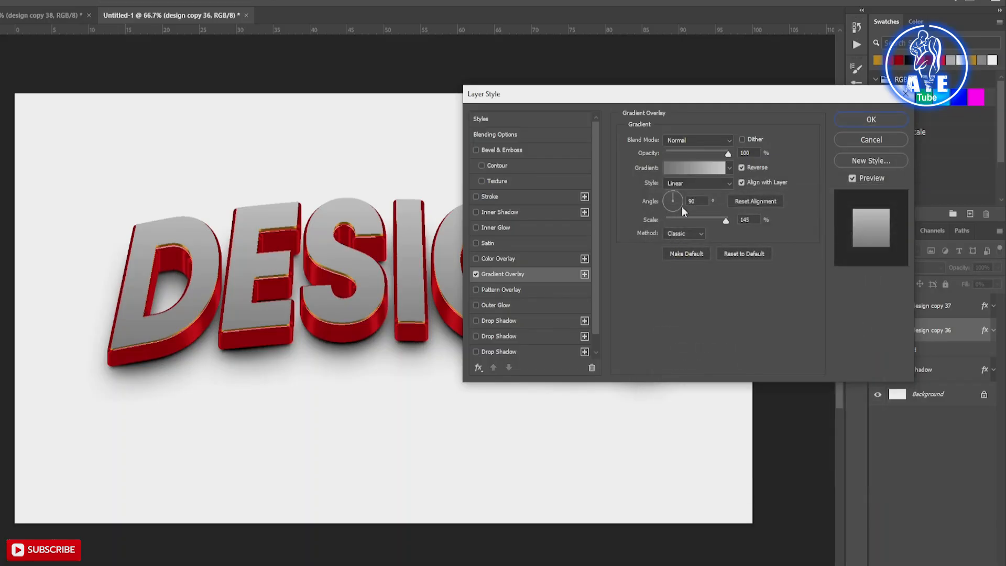
- Set the overlay gradient's stops to d7d7d7 at 0% and 7c7c7c at 100%
click(683, 169)
click(660, 410)
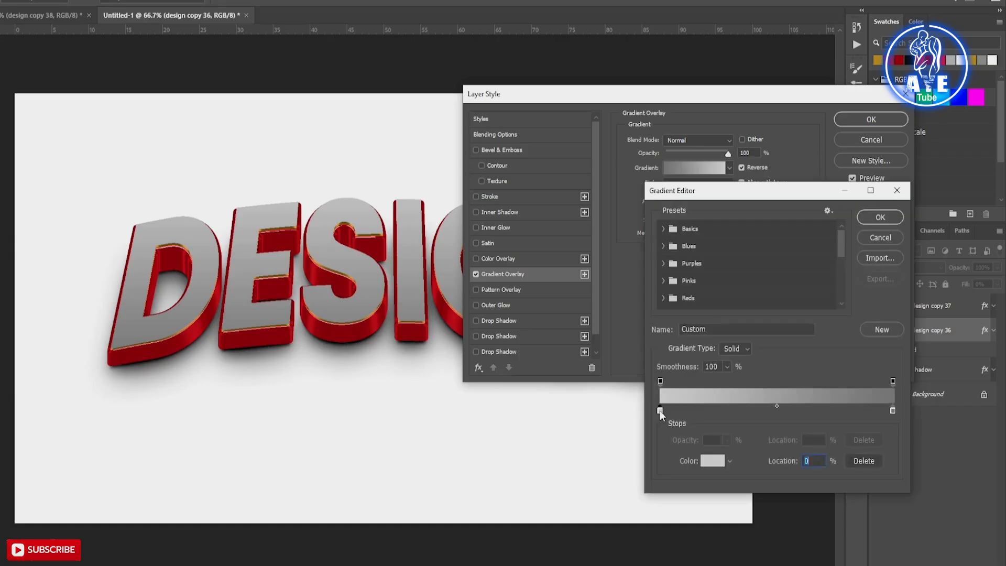
click(713, 461)
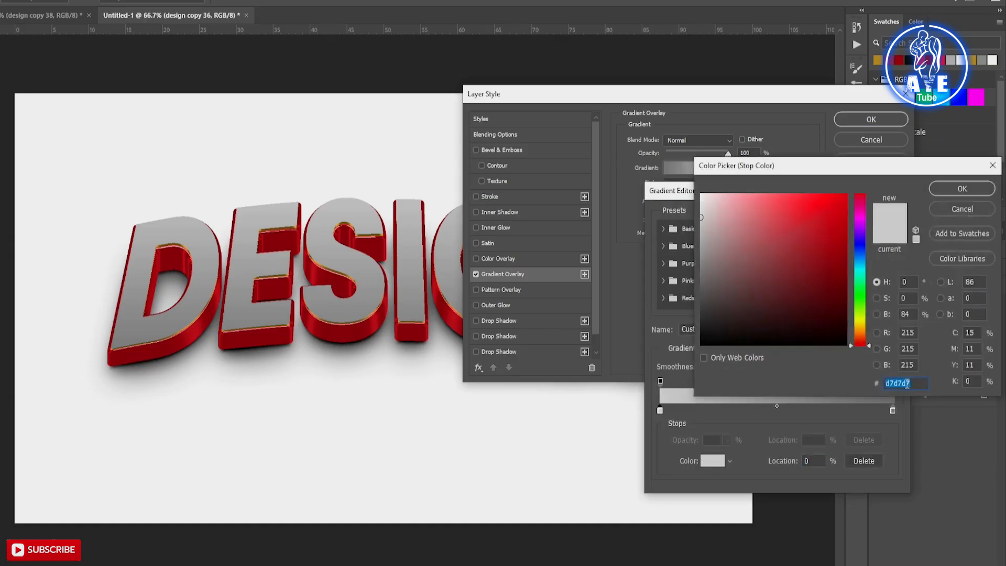
click(964, 187)
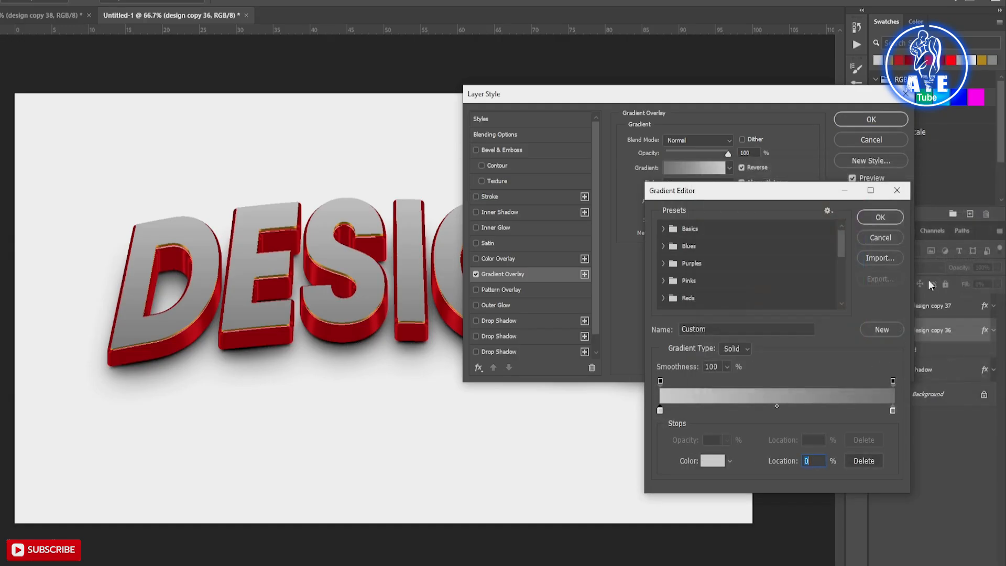
double_click(893, 410)
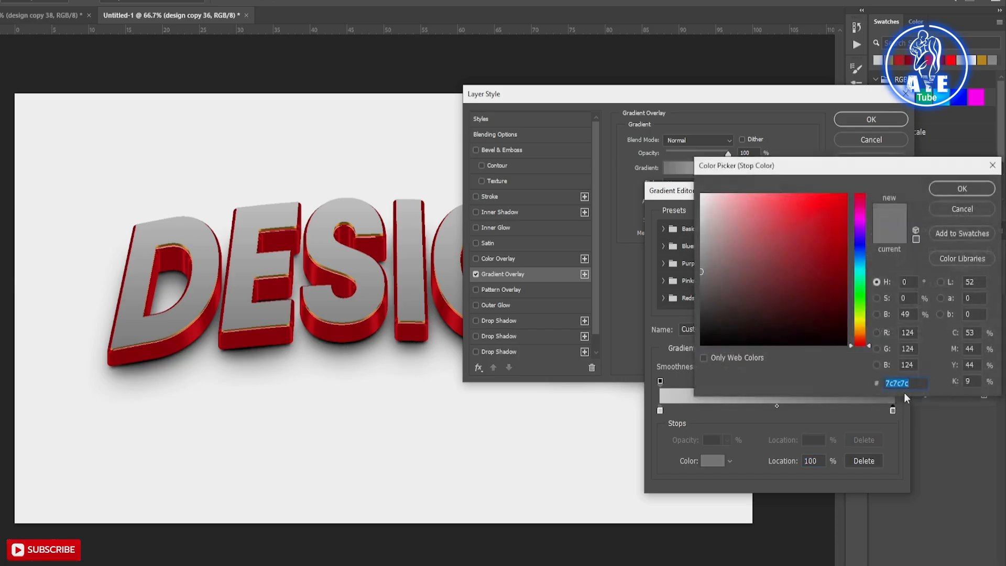
click(962, 188)
click(880, 217)
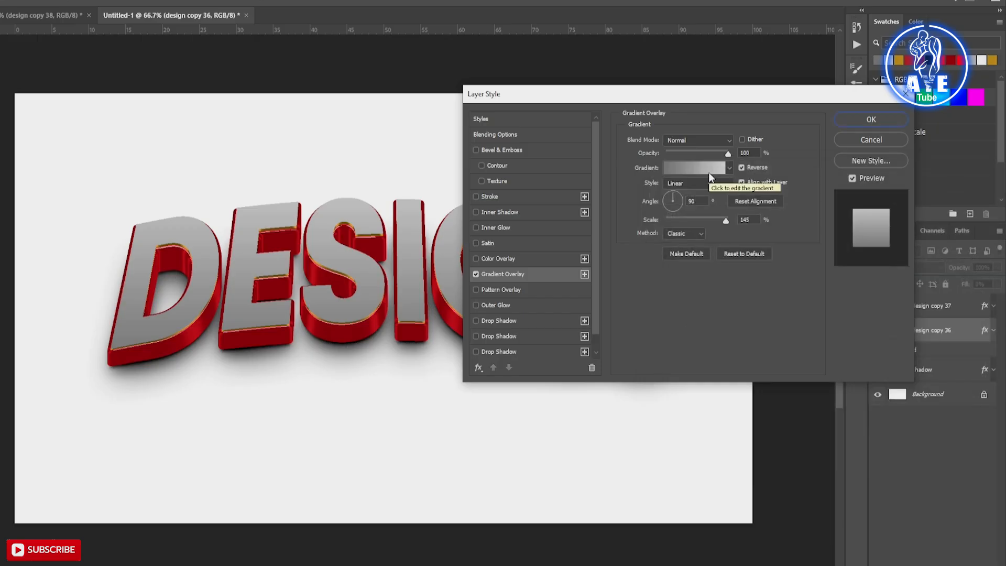
- Compare the gradient with and without Reverse, keep it reversed and apply the layer style to design copy 36
click(742, 168)
click(742, 168)
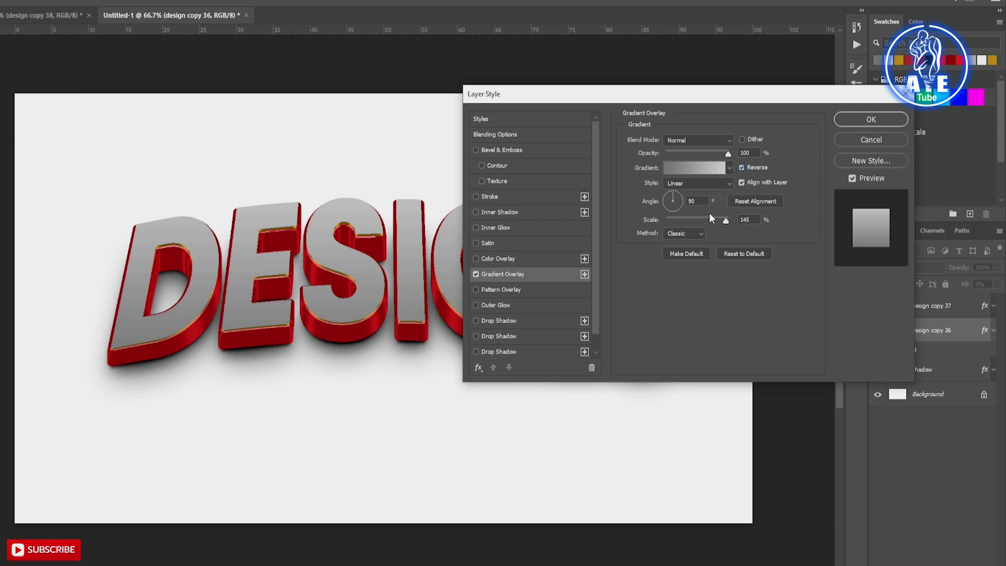
click(852, 117)
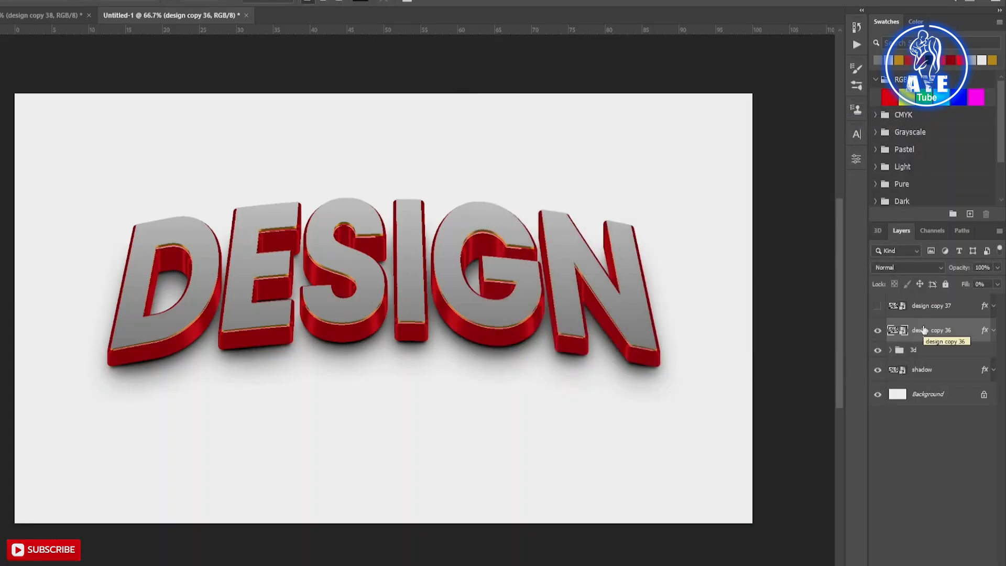
- Show design copy 37 and set its Bevel & Emboss to 135% depth, Up direction and 15 px size
click(878, 306)
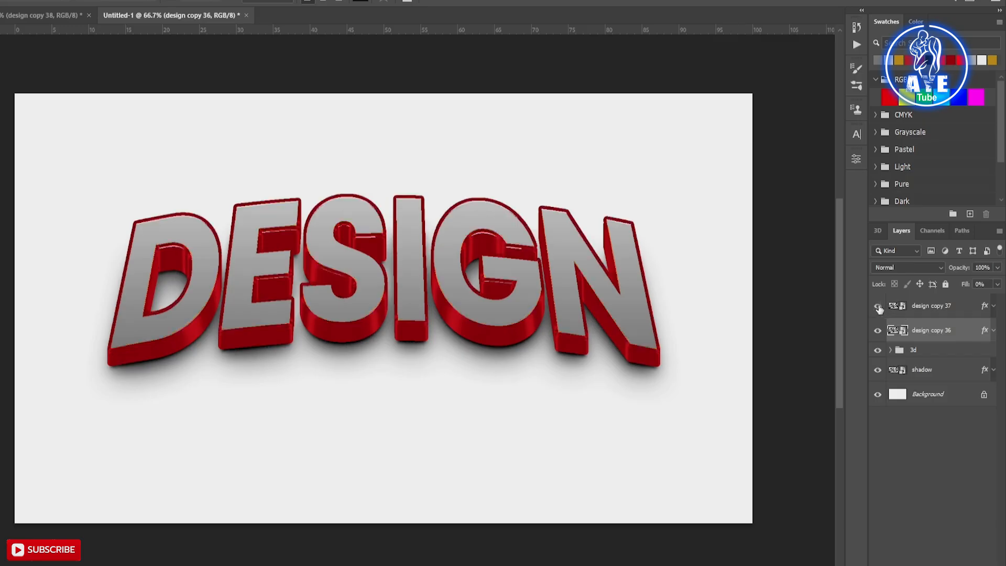
double_click(984, 308)
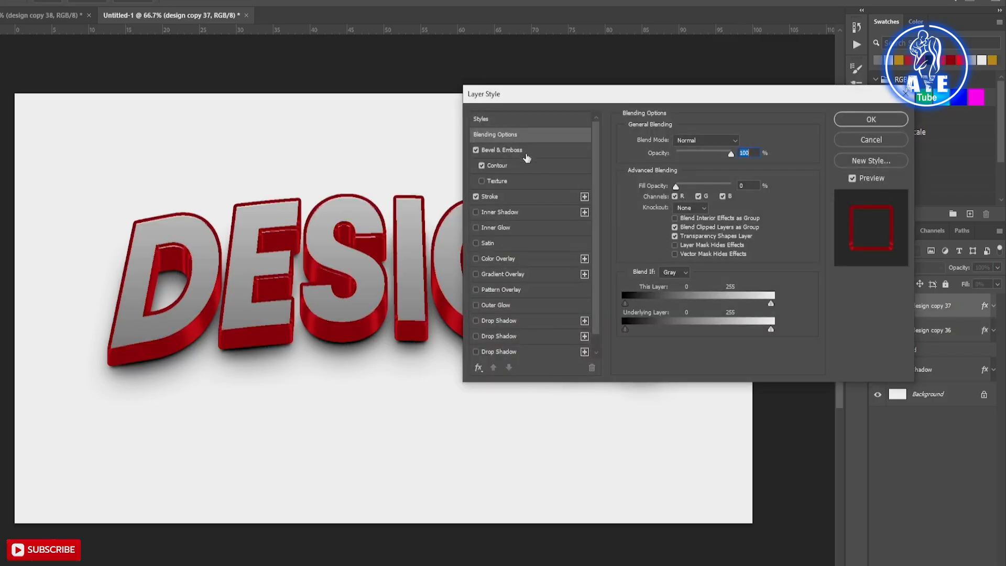
click(522, 151)
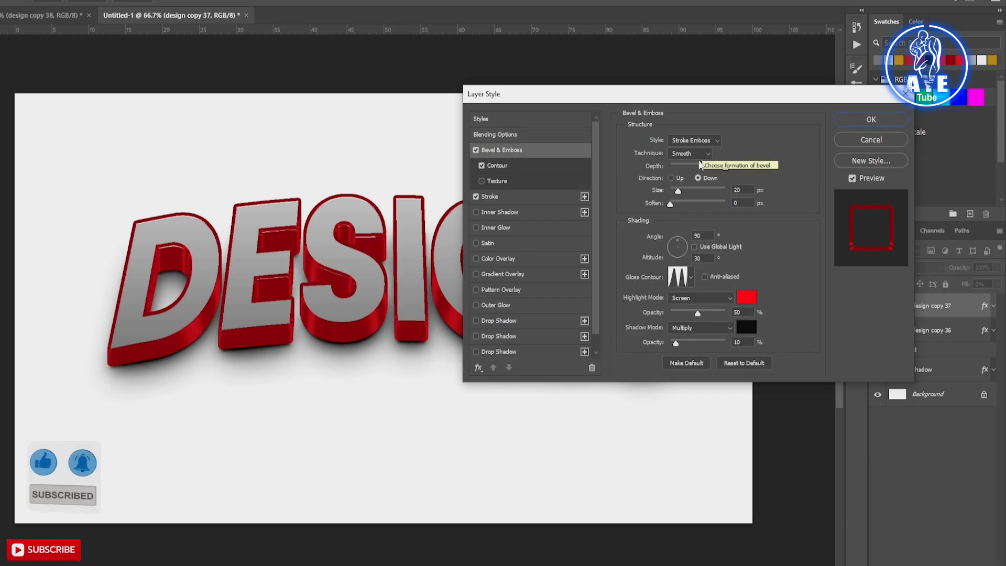
drag(749, 166, 734, 166)
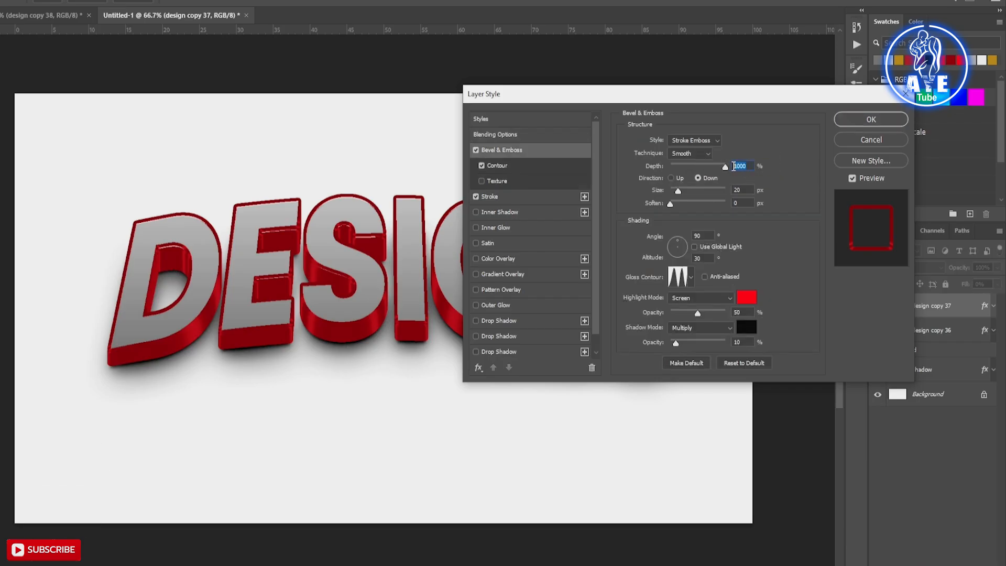
text(135)
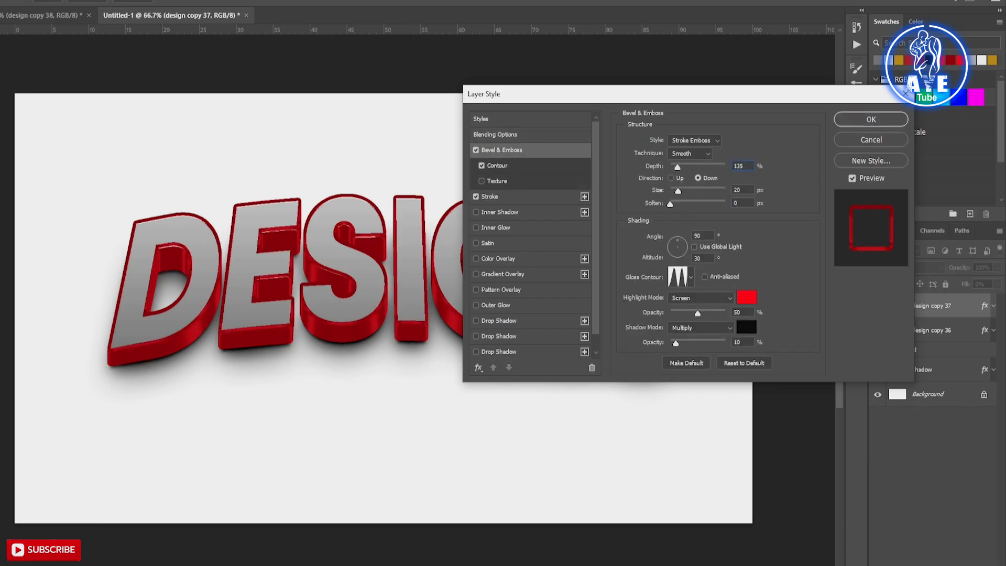
click(671, 178)
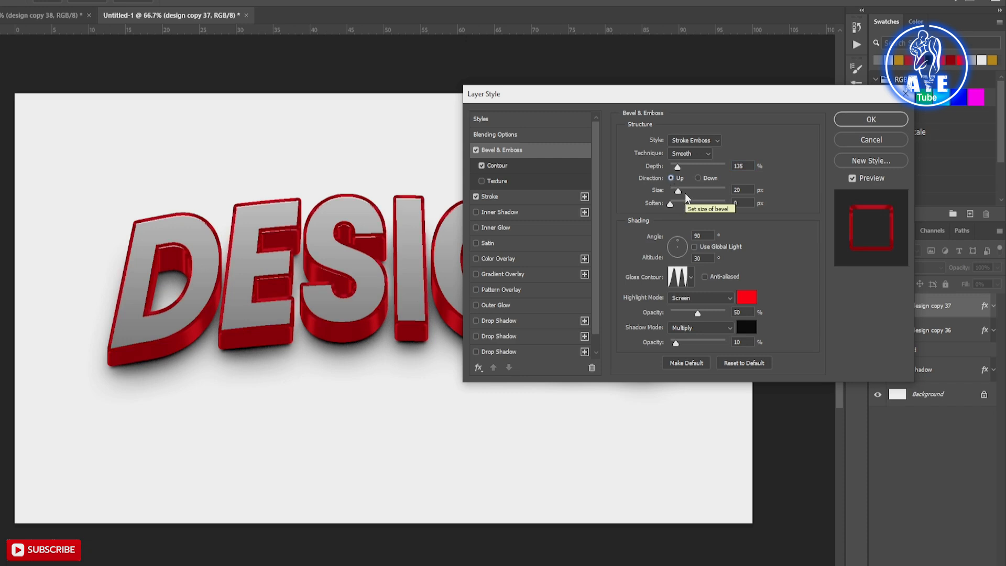
click(748, 189)
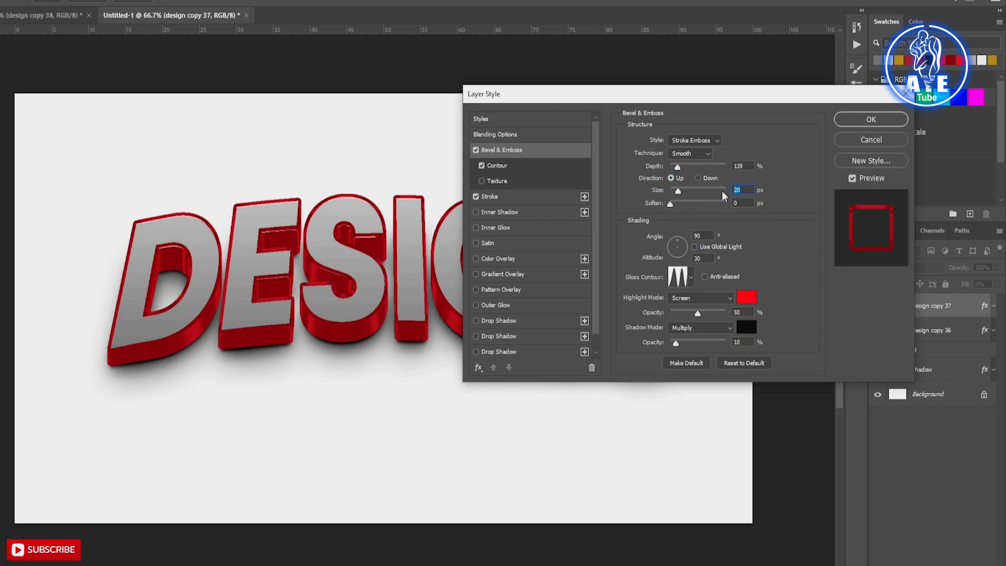
text(15)
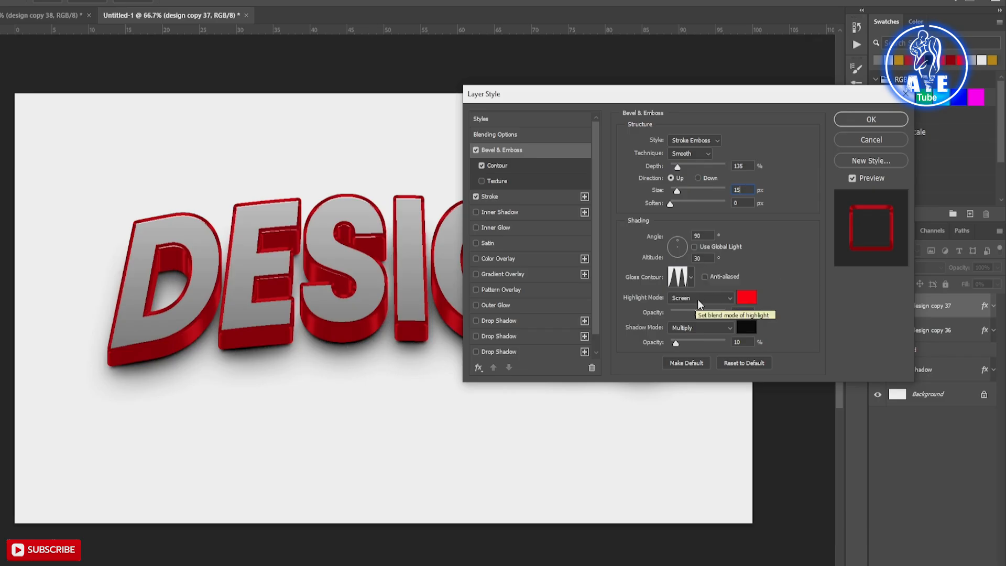
- Set the bevel's highlight color to f6f6f6 and the highlight opacity to 100%
click(746, 297)
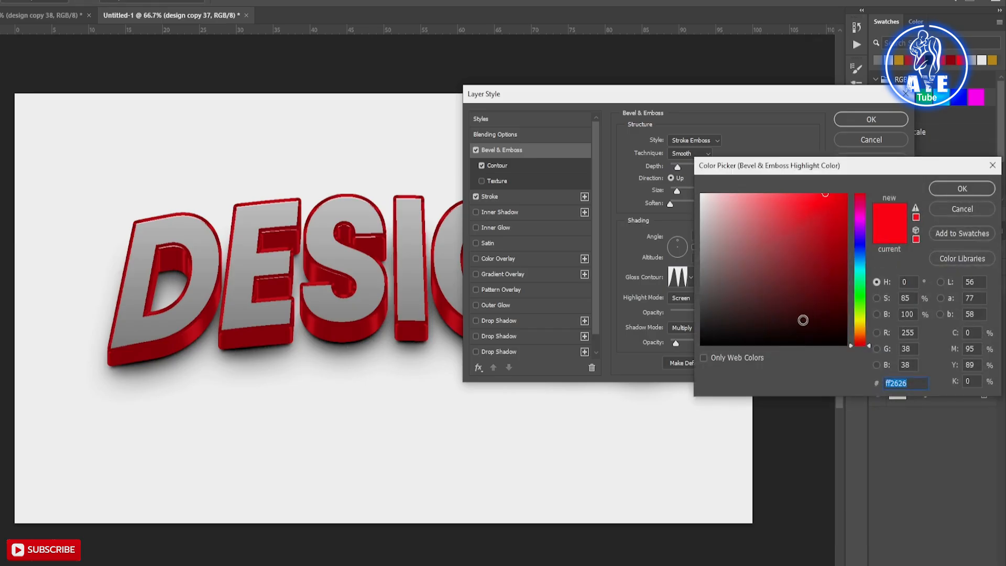
text(f6f6f6)
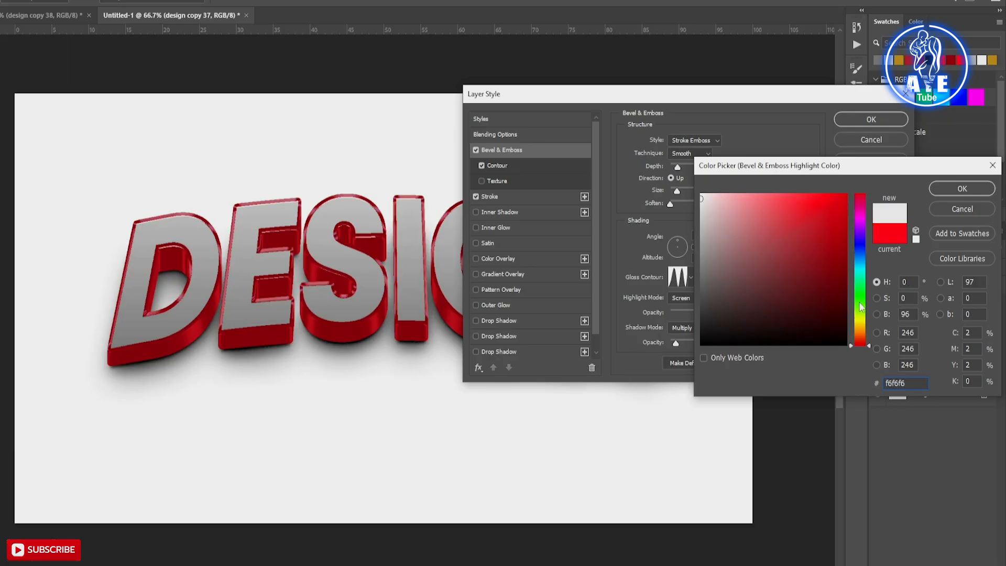
click(949, 190)
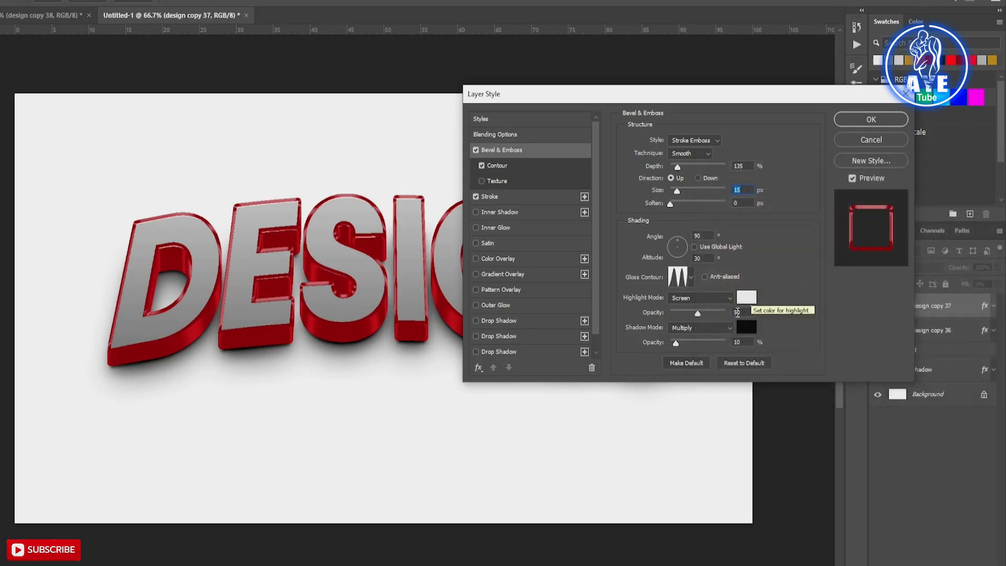
click(746, 312)
text(100)
click(780, 316)
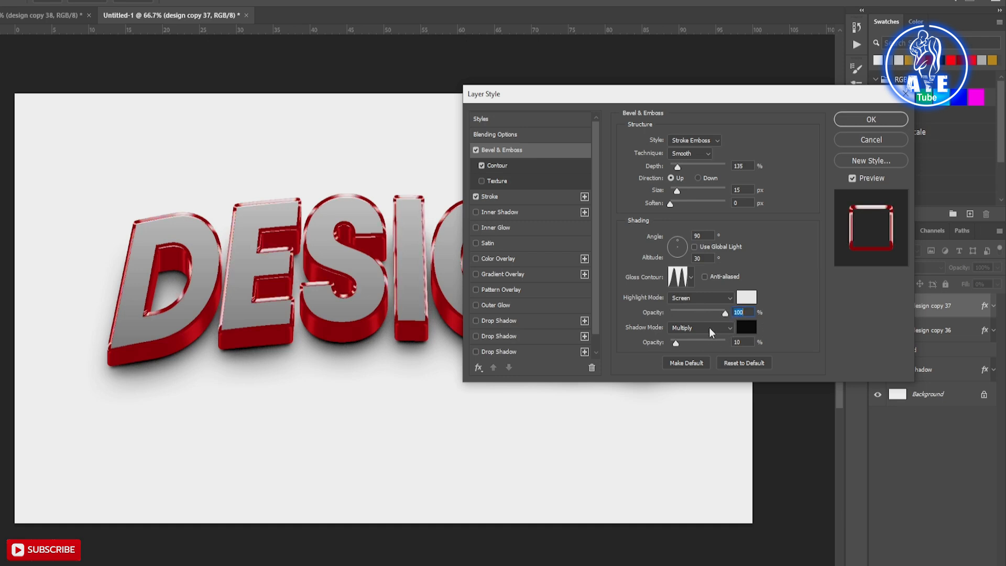
- Keep the bevel's shadow color at 0d0d0d and set the shadow opacity to 0%
click(747, 328)
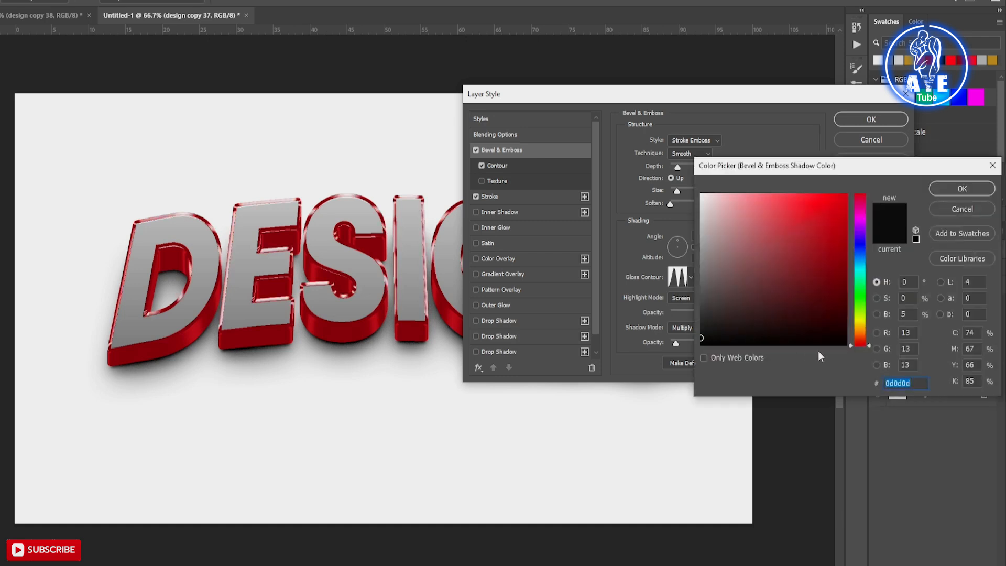
click(965, 189)
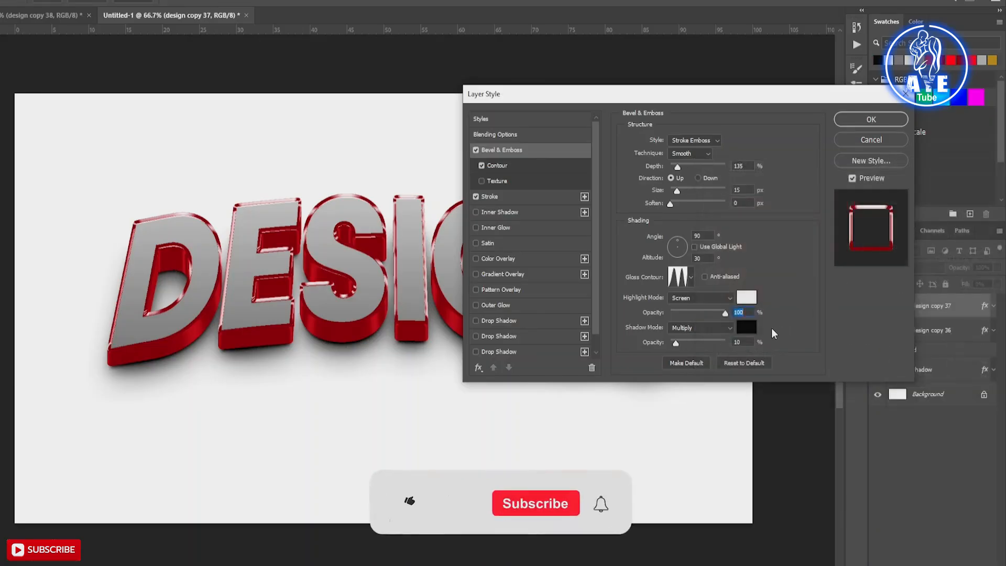
drag(741, 343, 724, 343)
text(0)
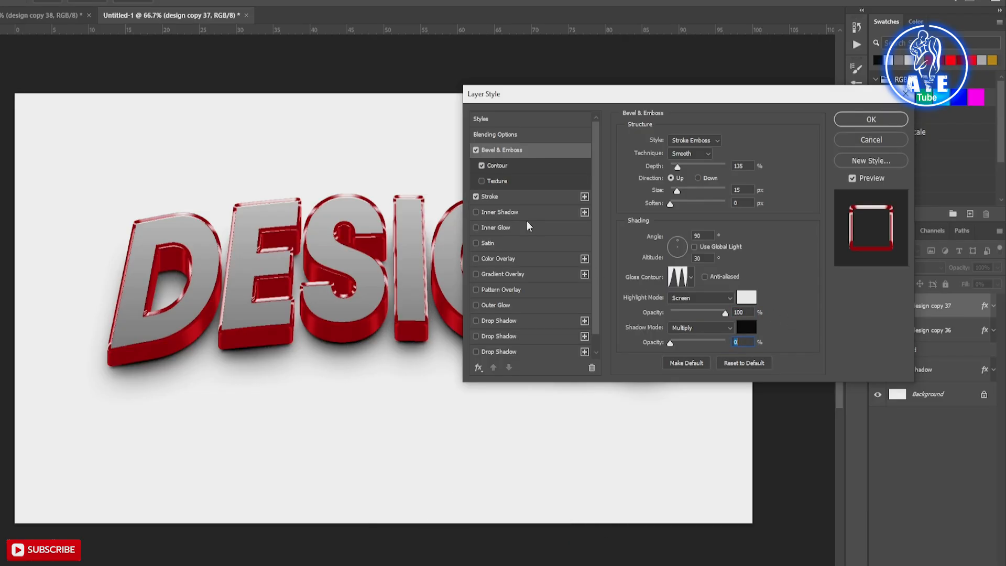
- Set design copy 37's Stroke to 5 px with its position Inside
click(495, 197)
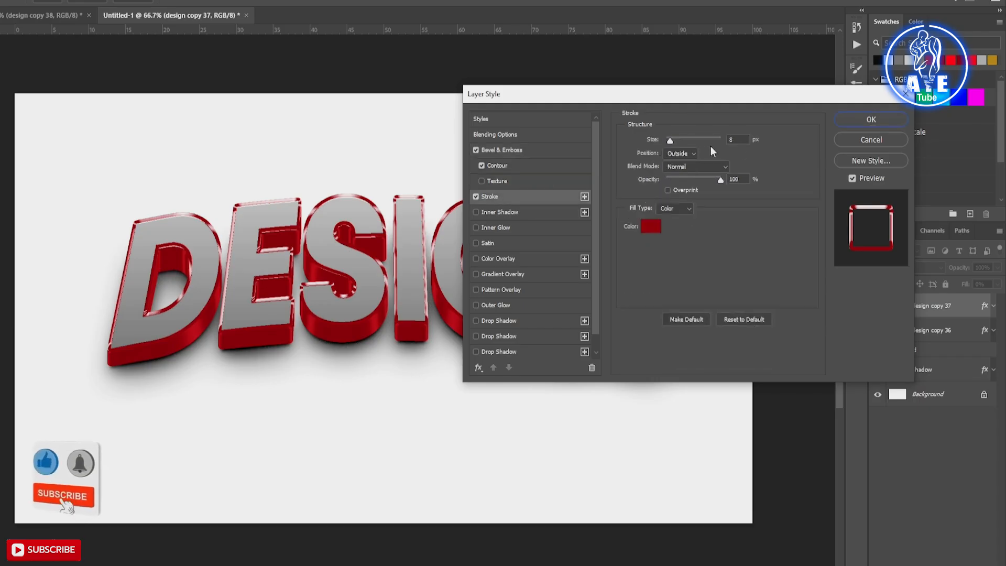
drag(738, 139, 721, 142)
text(5)
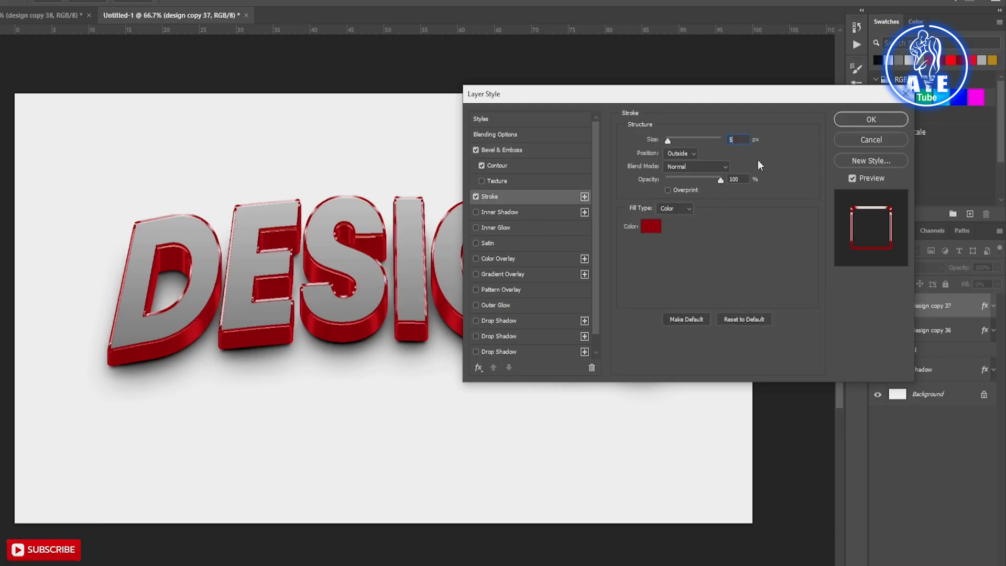
click(688, 151)
click(676, 174)
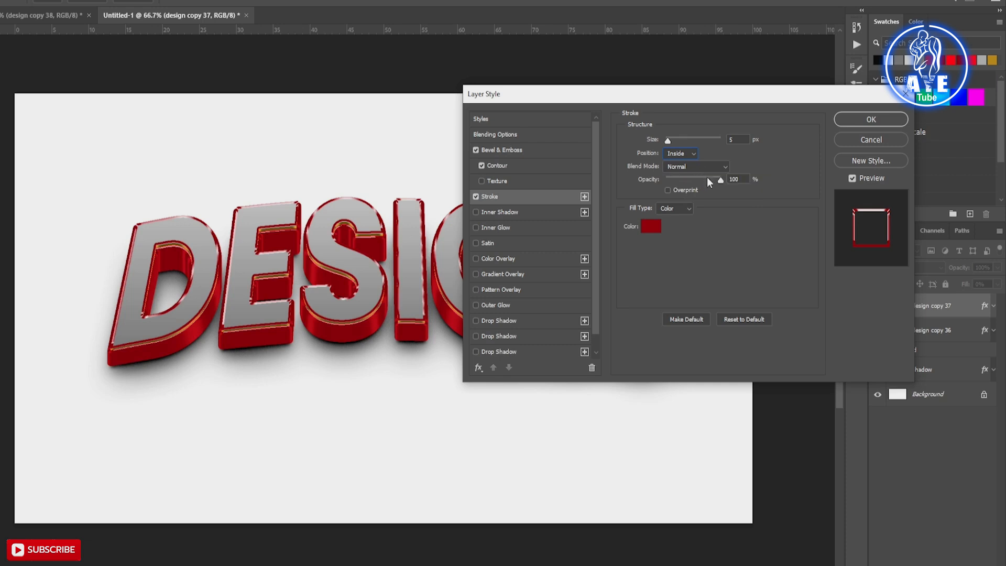
- Set the stroke color to b6b6b6 and apply the layer style to design copy 37
click(652, 227)
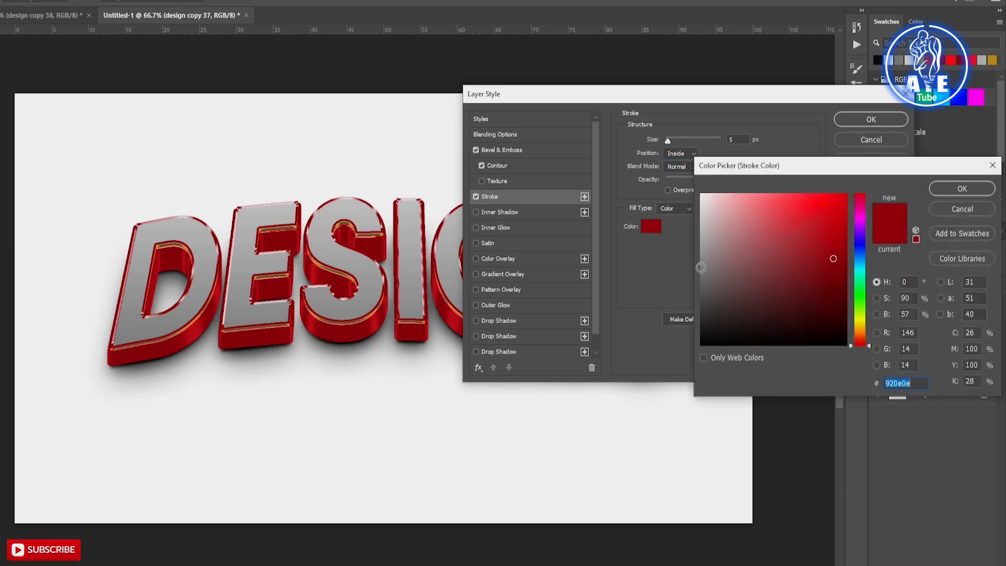
text(b)
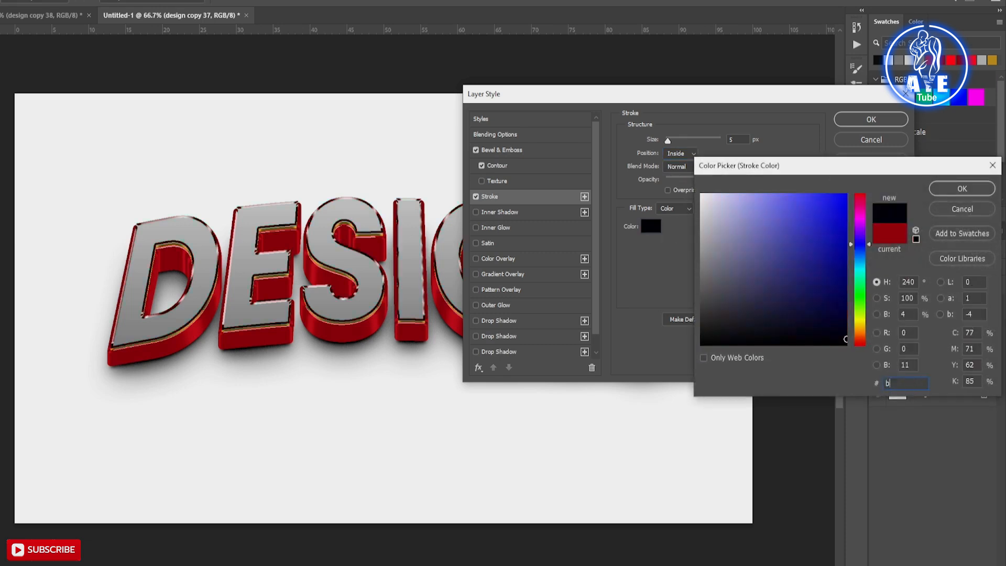
text(6b6b6)
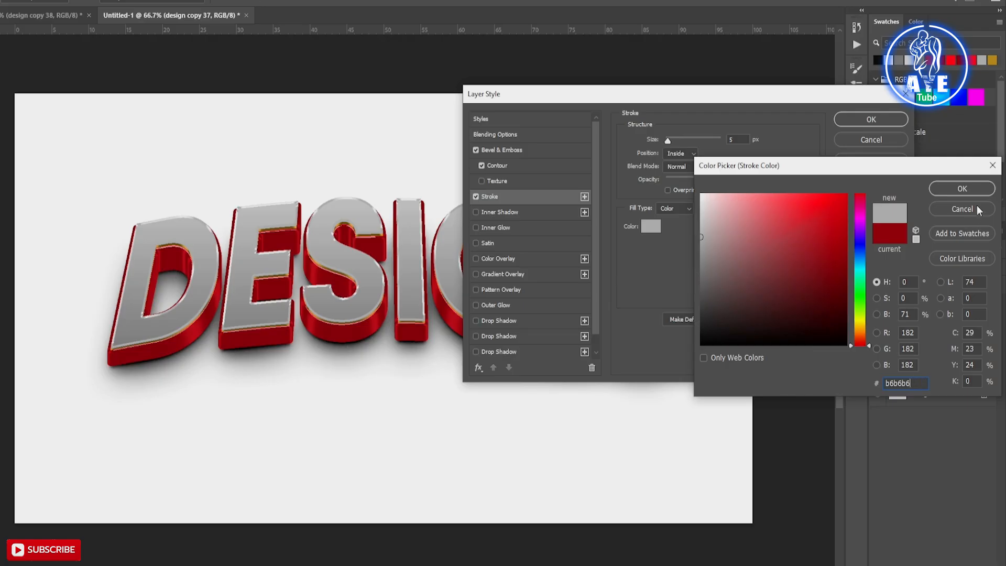
click(978, 190)
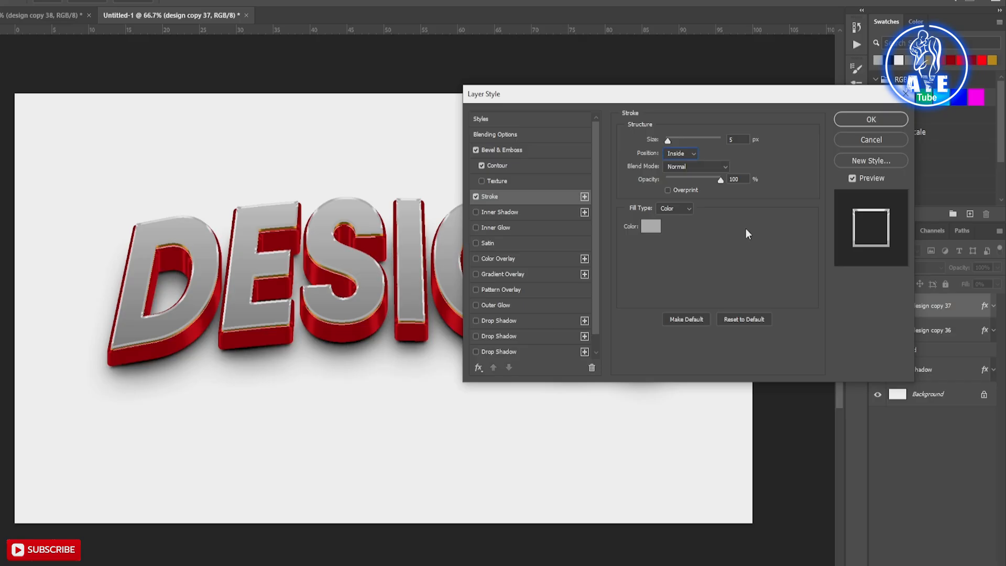
click(870, 120)
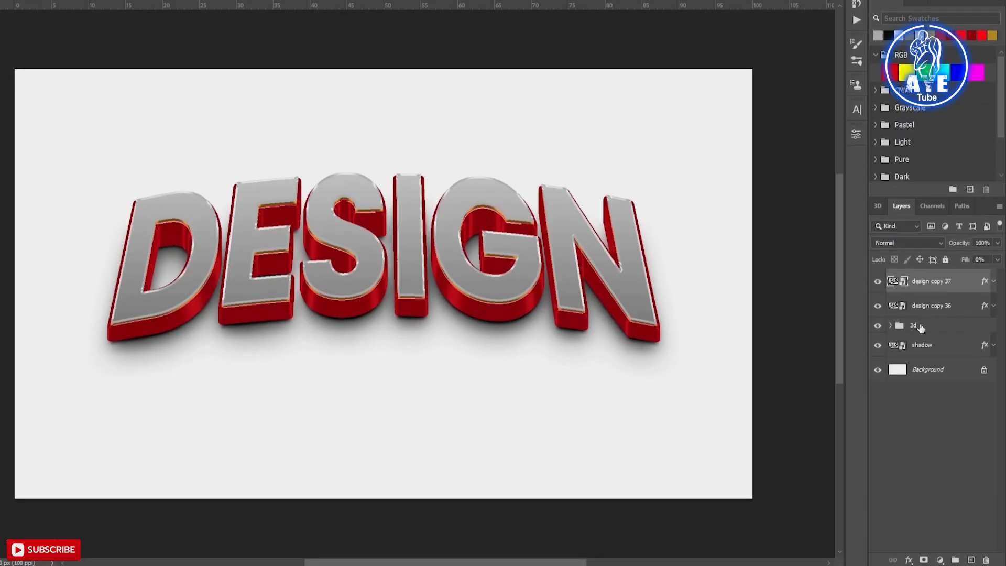
- Add a Levels adjustment clipped to the 3d group and set its black input level to 16
click(921, 327)
click(940, 560)
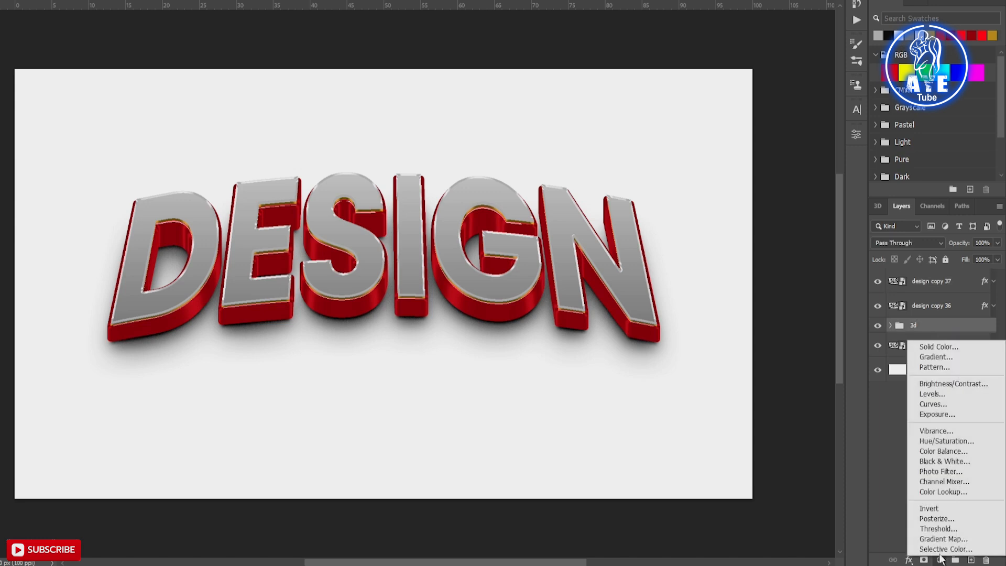
click(939, 394)
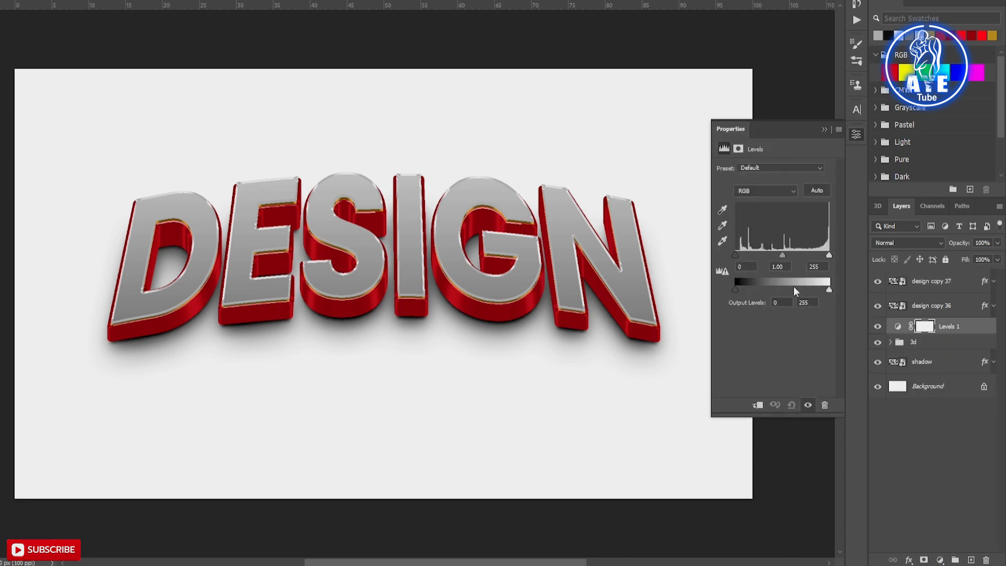
drag(735, 256, 747, 259)
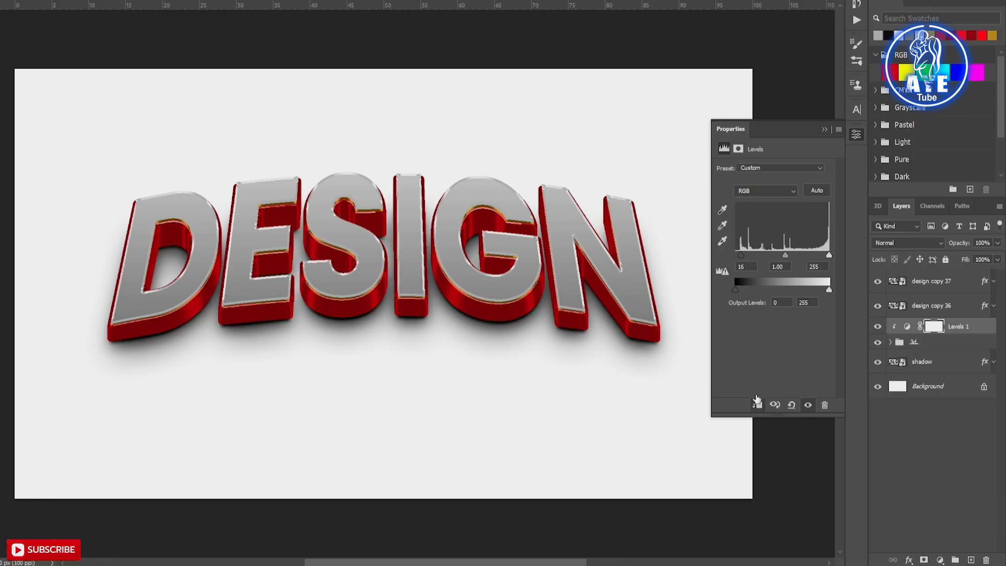
click(825, 129)
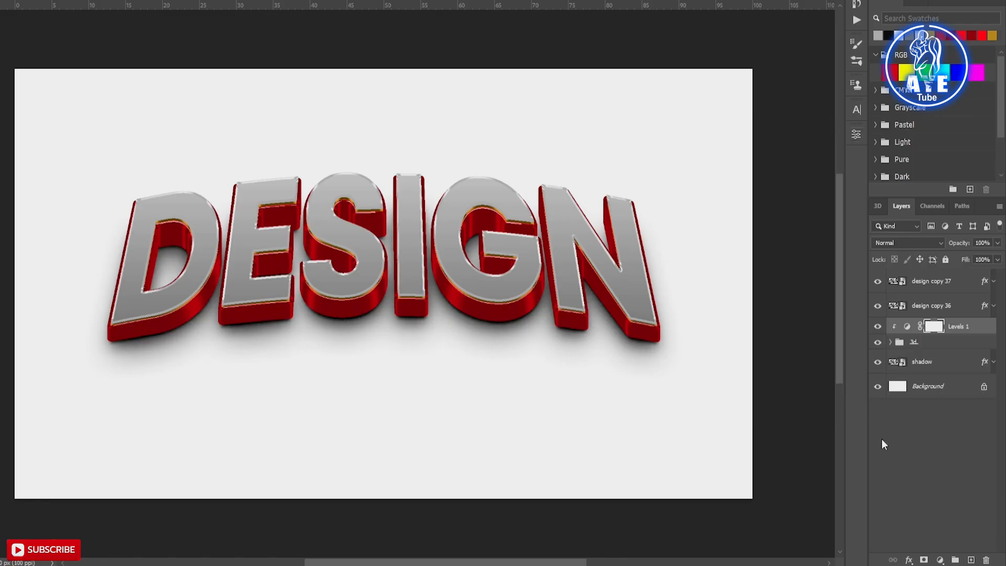
- Add a clipped Curves adjustment above the Levels layer with a gentle S-curve, lowering the shadows and raising the highlights to input 158, output 172
click(940, 560)
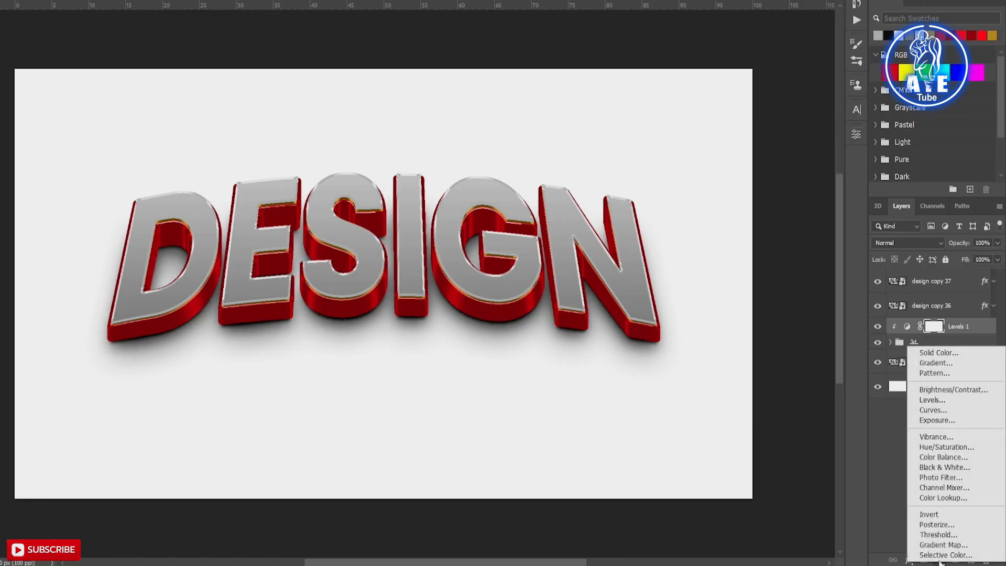
click(922, 415)
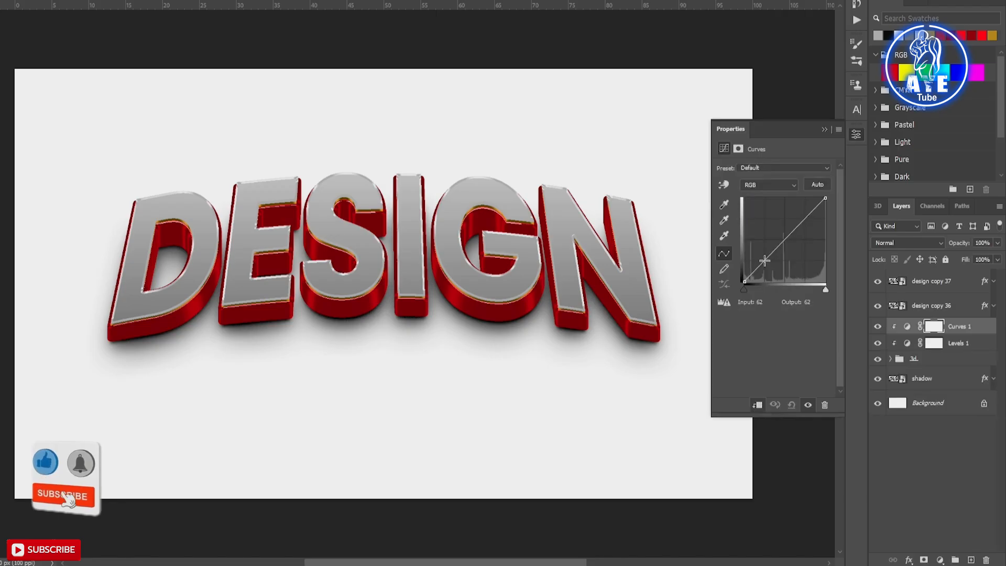
click(767, 261)
drag(769, 260, 773, 262)
click(799, 230)
drag(799, 230, 794, 226)
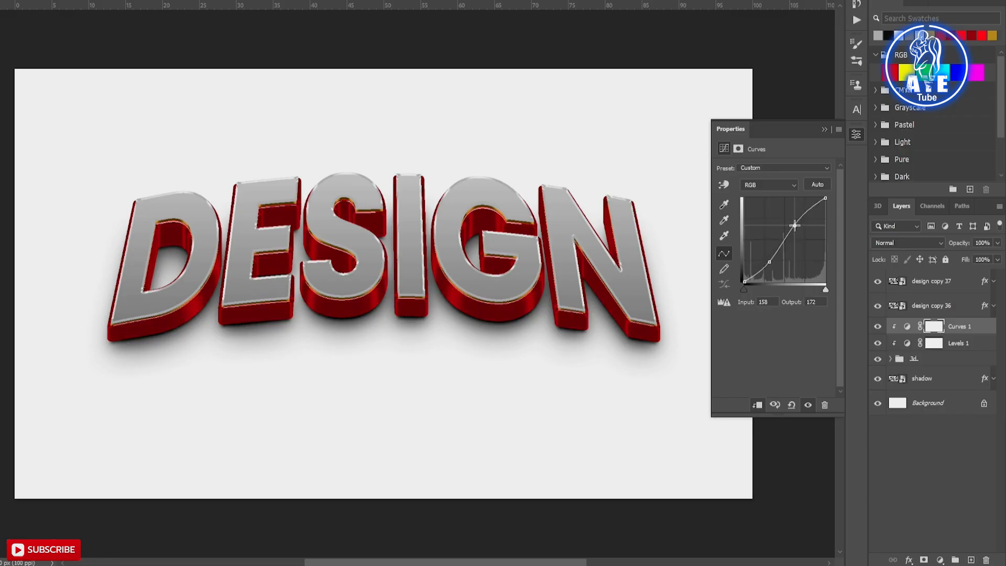
click(825, 129)
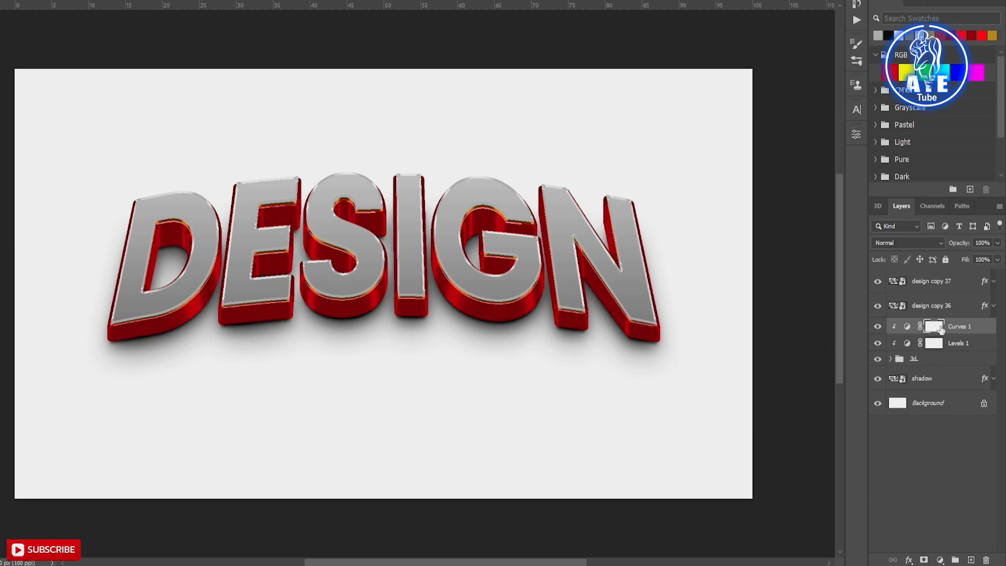
- Add an Exposure adjustment above the Curves layer and set its offset to about +0.0134
click(939, 560)
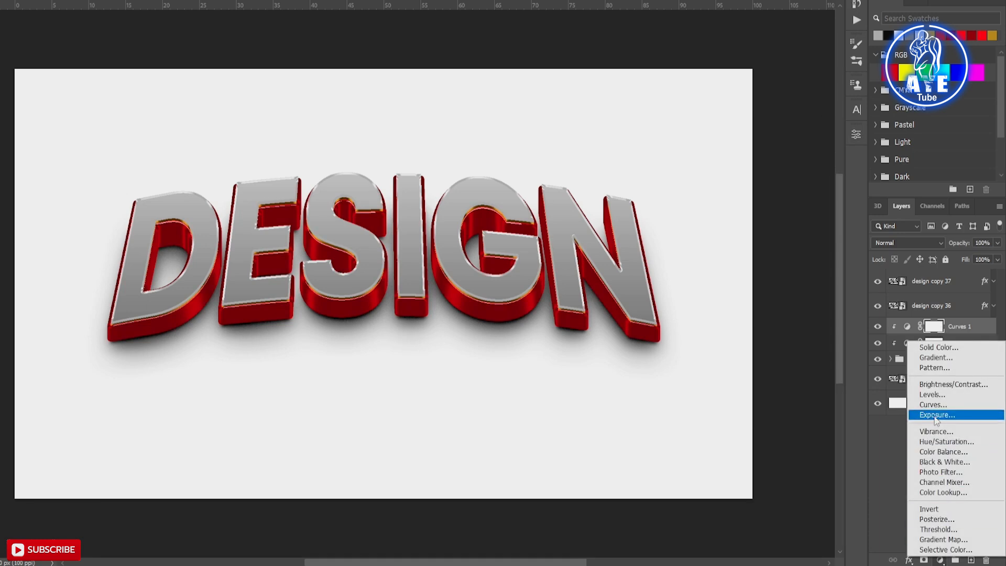
click(936, 415)
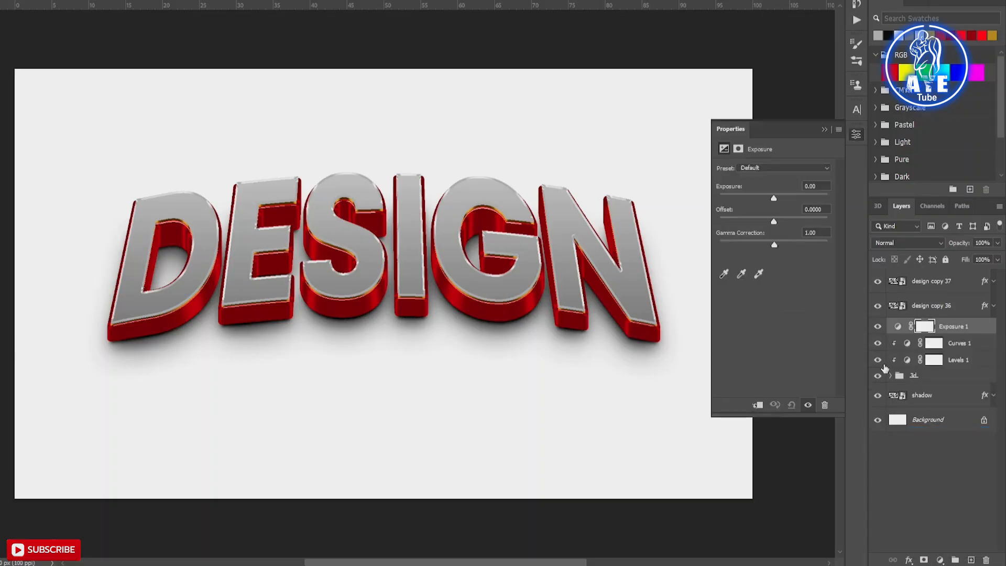
drag(774, 224, 775, 221)
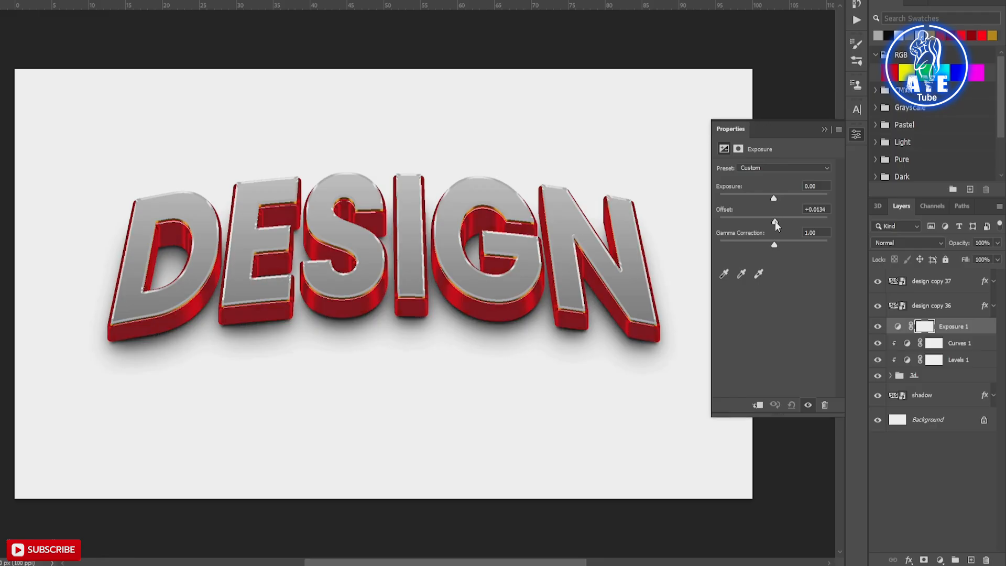
click(823, 128)
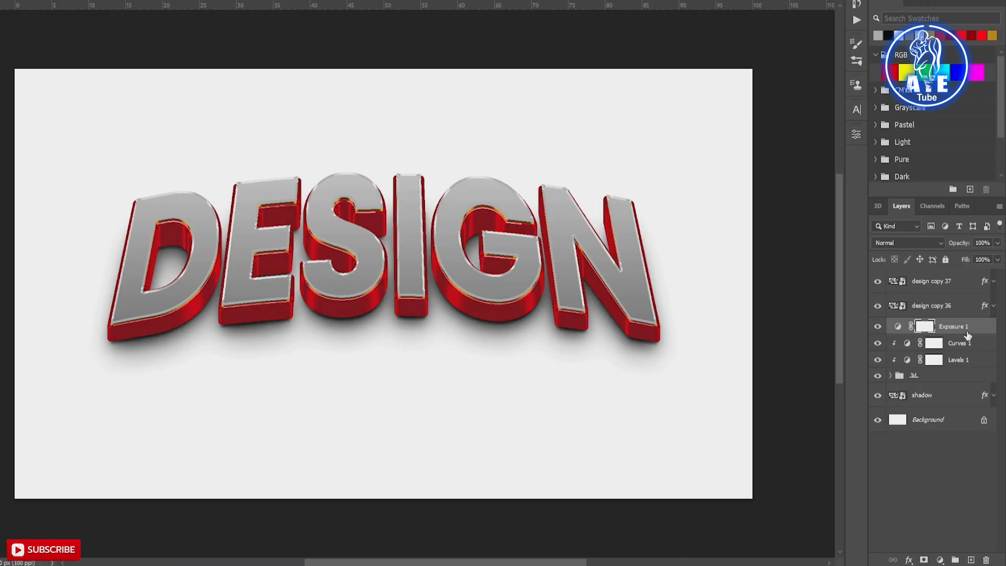
- Clip the Exposure adjustment to the 3d group and toggle its visibility to compare the effect
key(ctrl+alt+g)
click(877, 326)
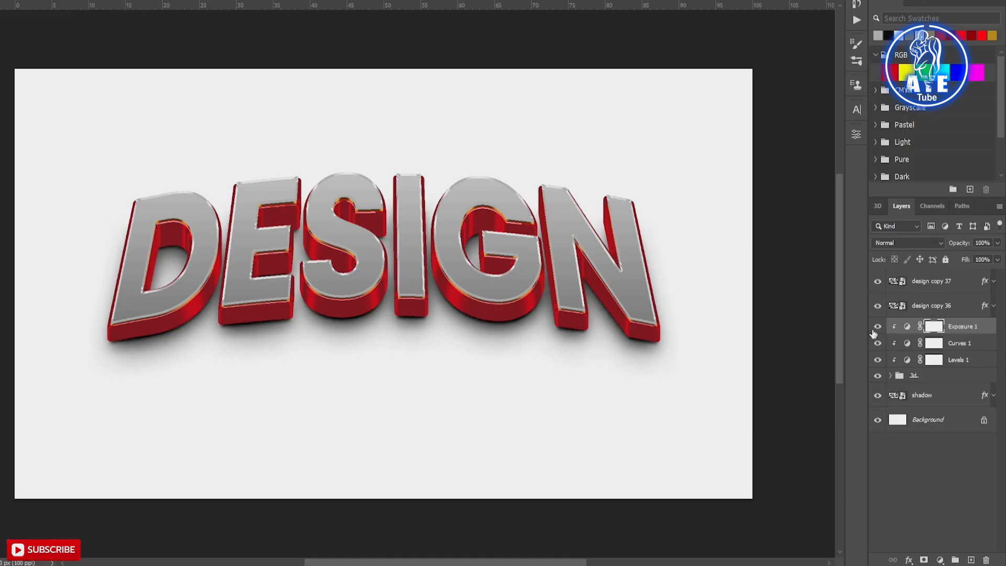
click(879, 326)
click(879, 326)
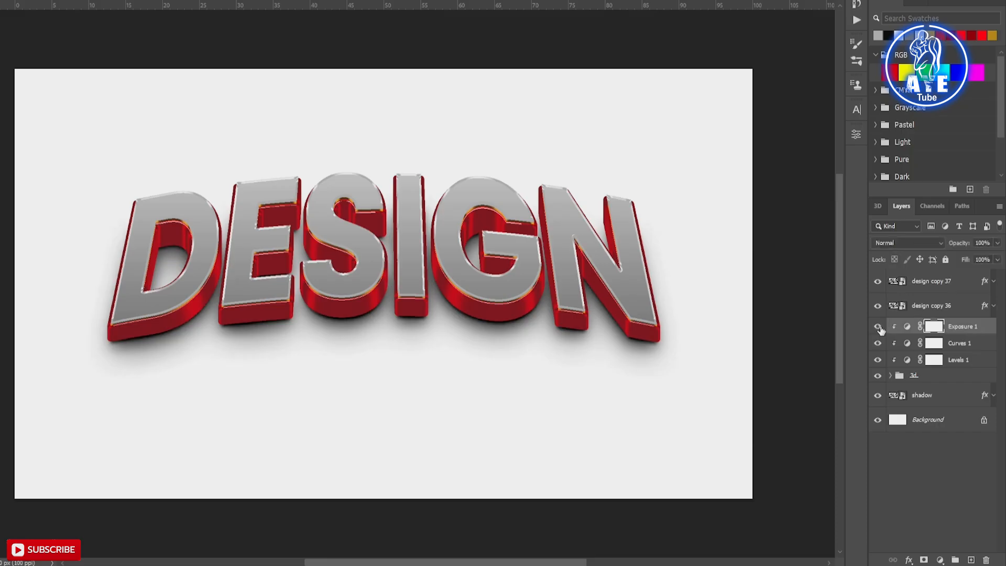
shift+click(923, 377)
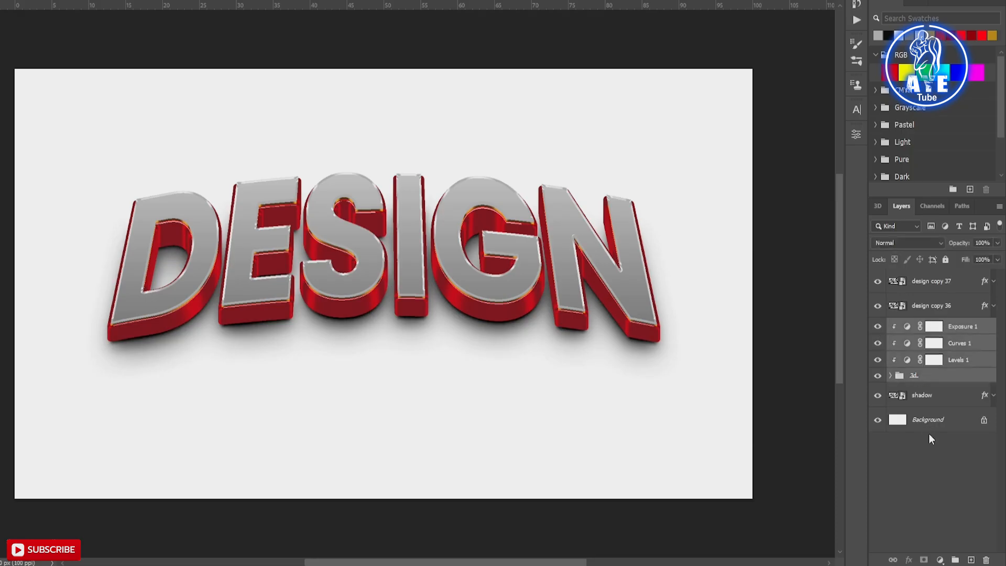
click(929, 484)
click(924, 306)
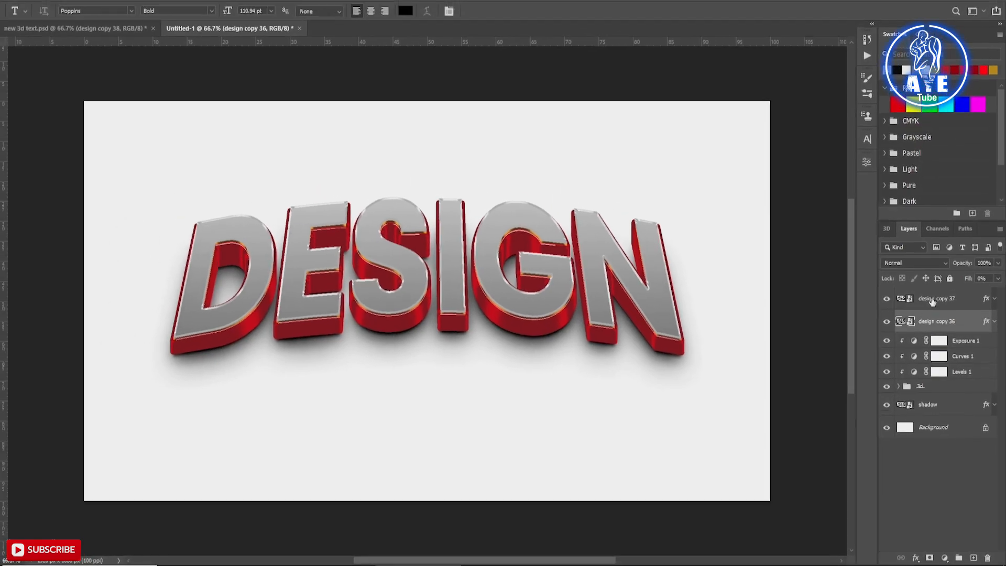
click(932, 300)
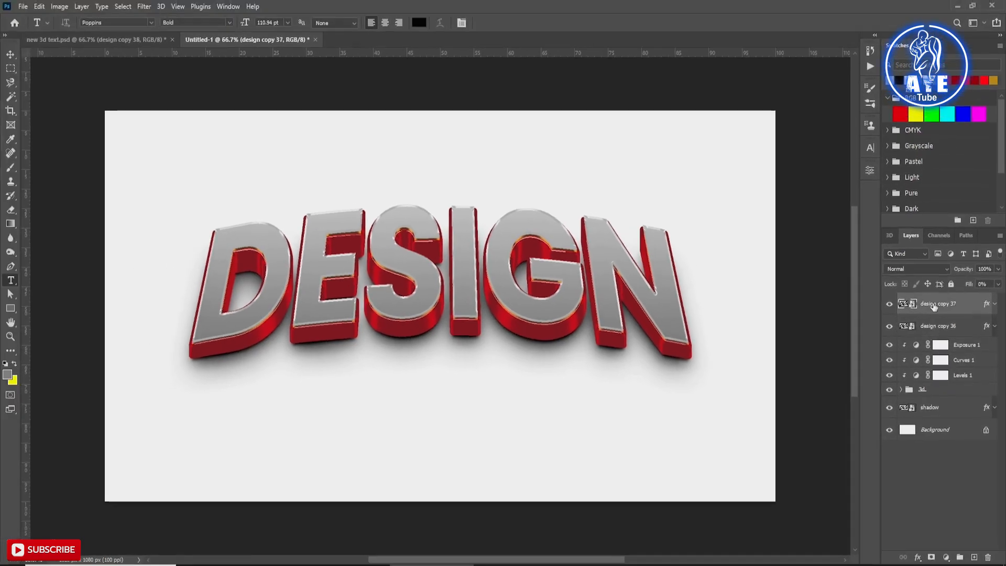
- Place the mKdvLr hexagonal mesh image directly above the Background layer, filling the canvas at 72% scale
click(933, 431)
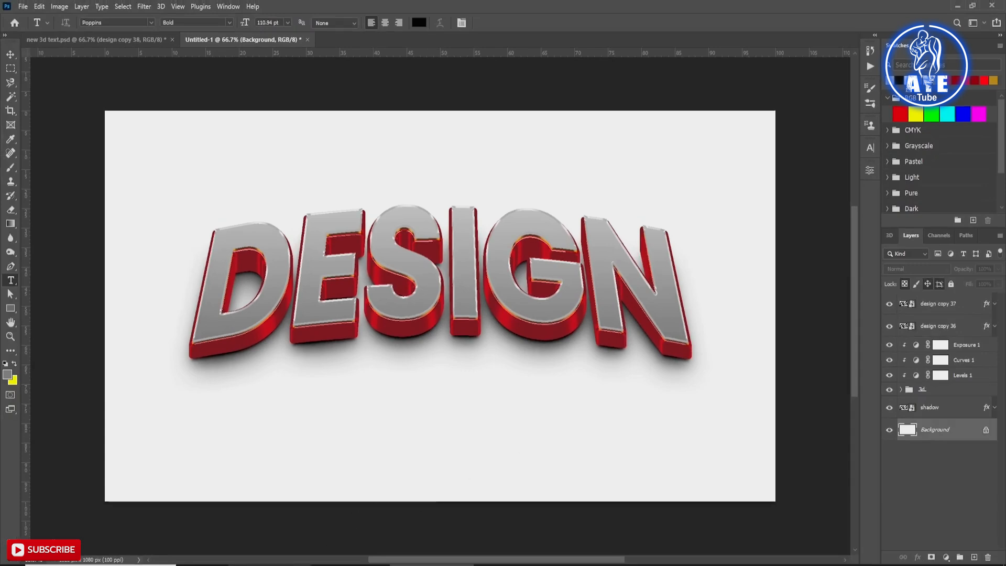
click(270, 564)
drag(182, 150, 443, 449)
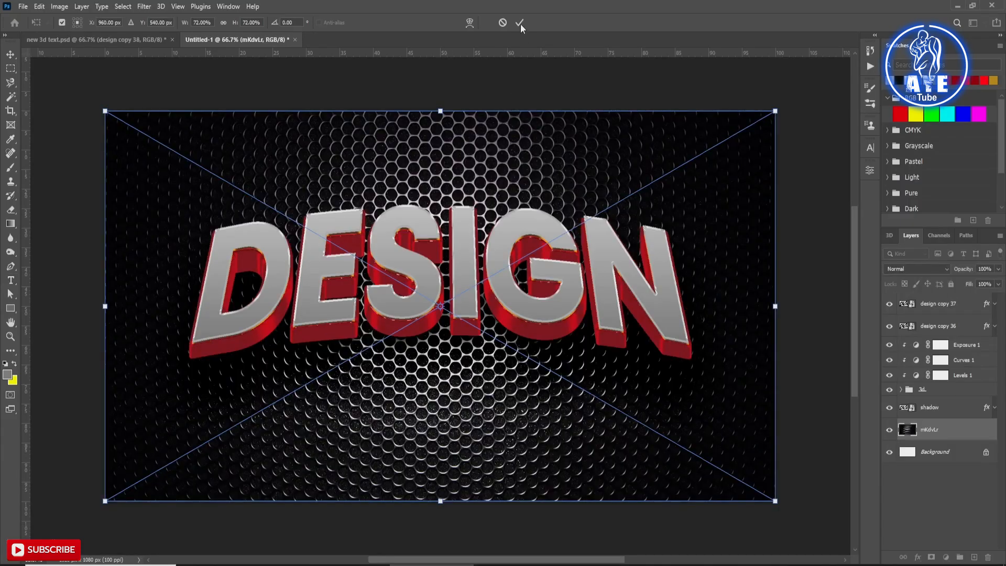
click(519, 23)
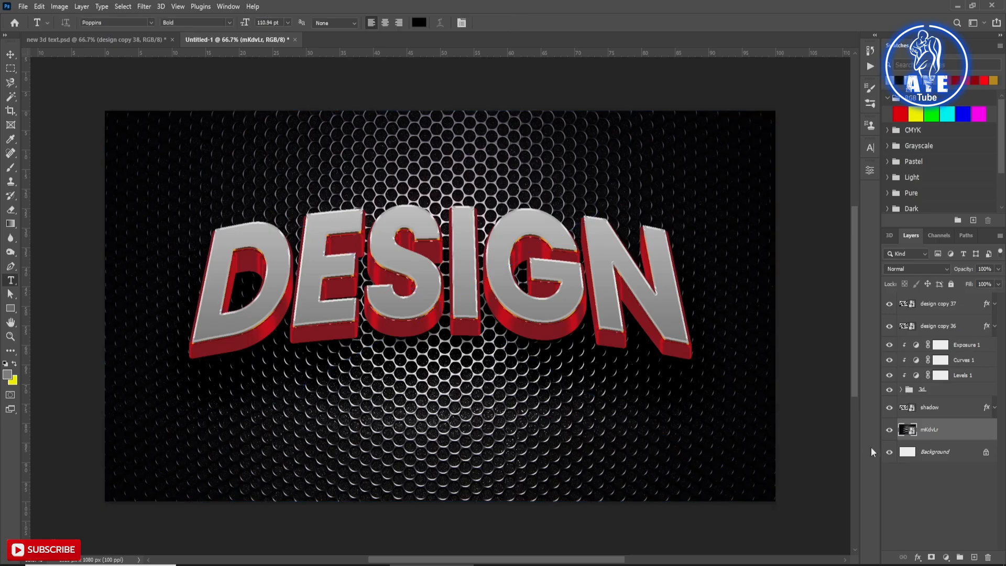
- Add a Hue/Saturation adjustment above design copy 37 with hue -156 and saturation +24
click(928, 306)
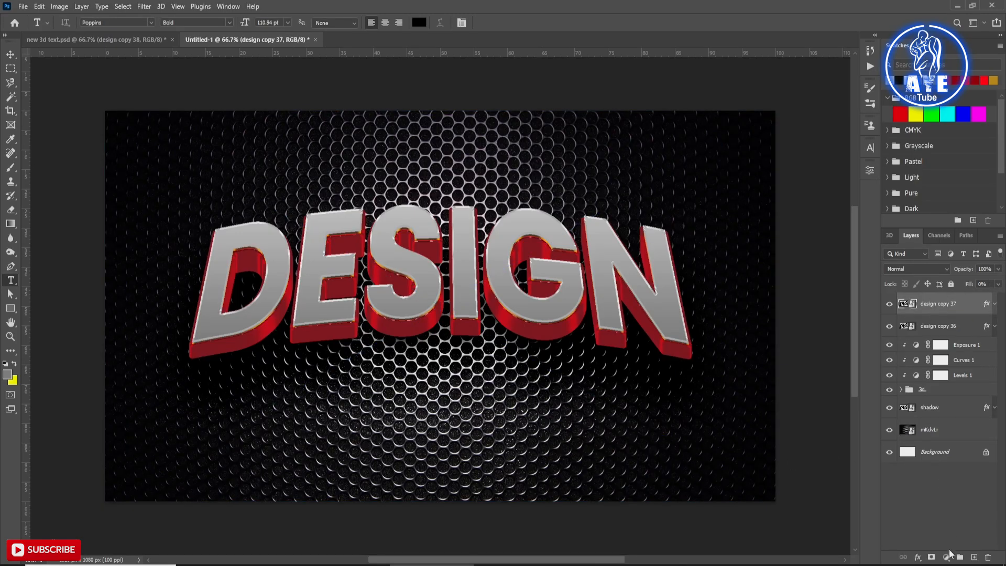
click(946, 557)
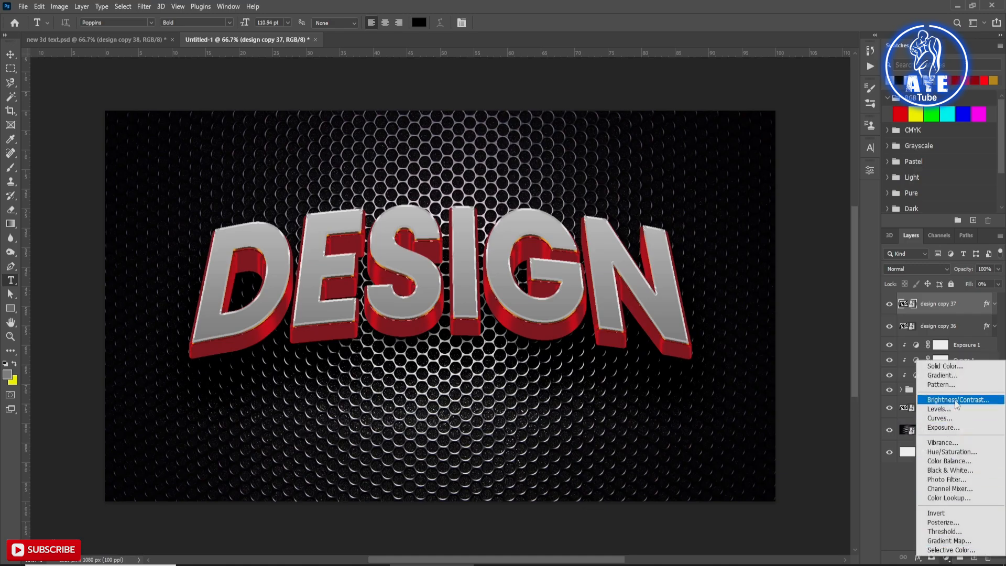
click(947, 451)
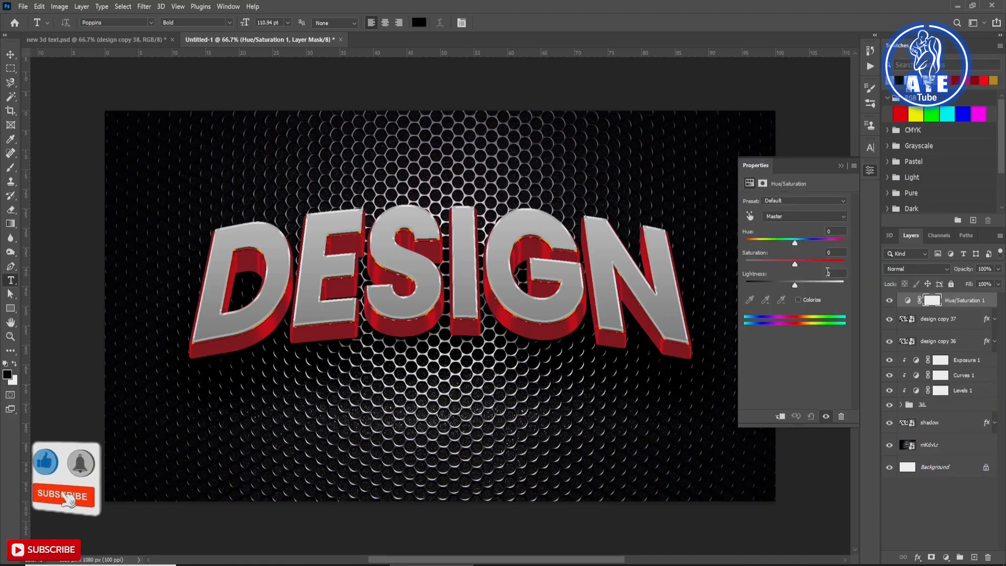
click(794, 243)
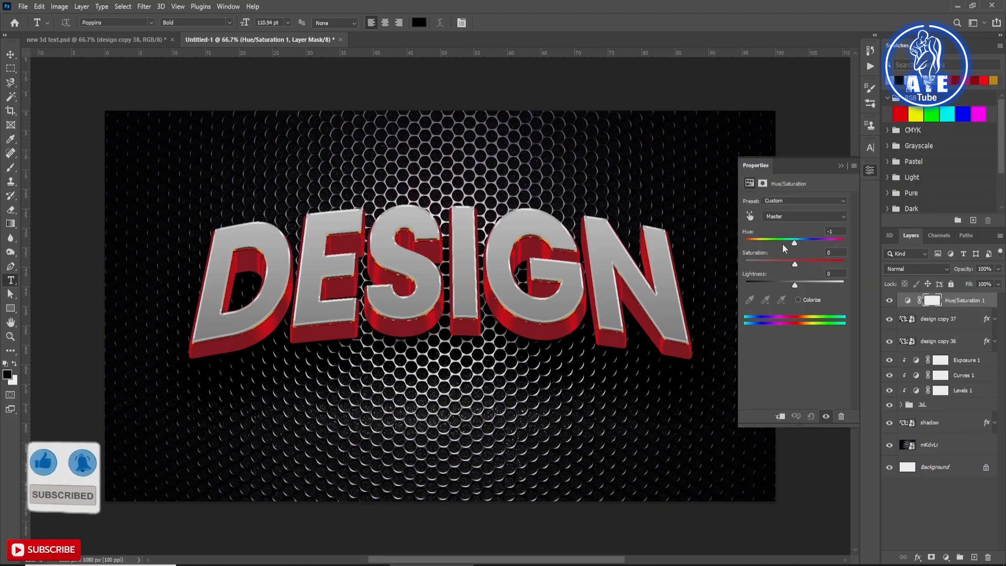
click(783, 244)
drag(776, 244, 750, 250)
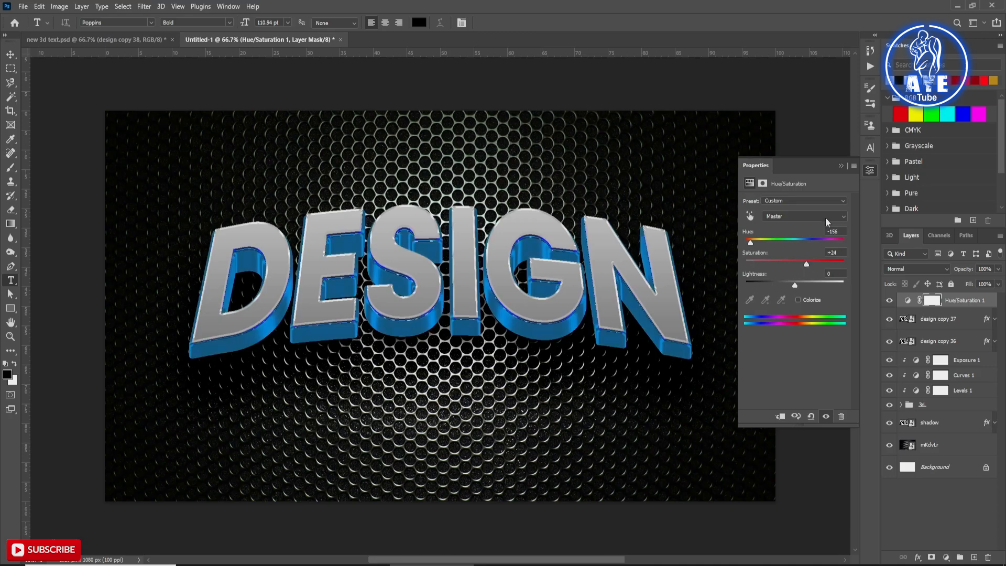
click(838, 165)
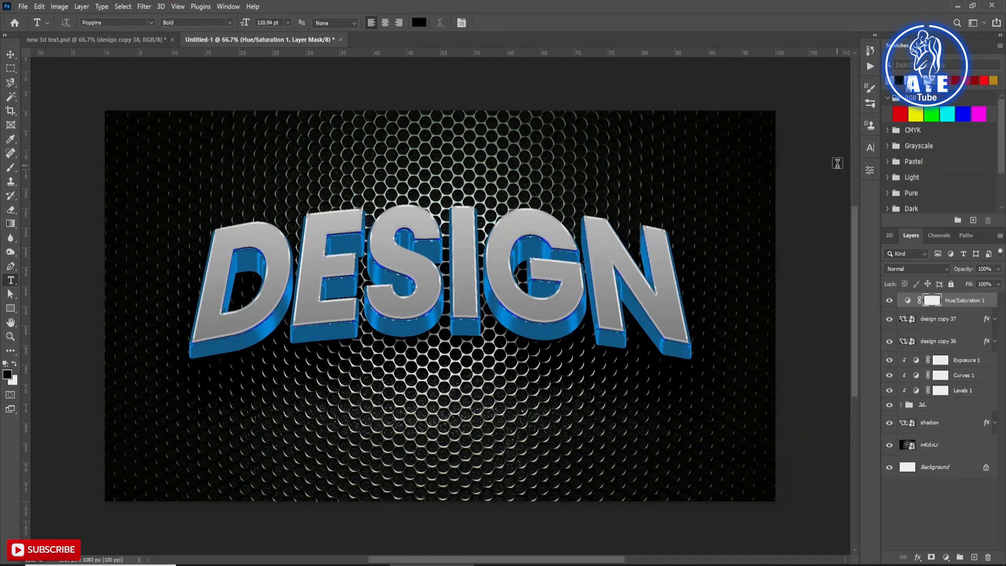